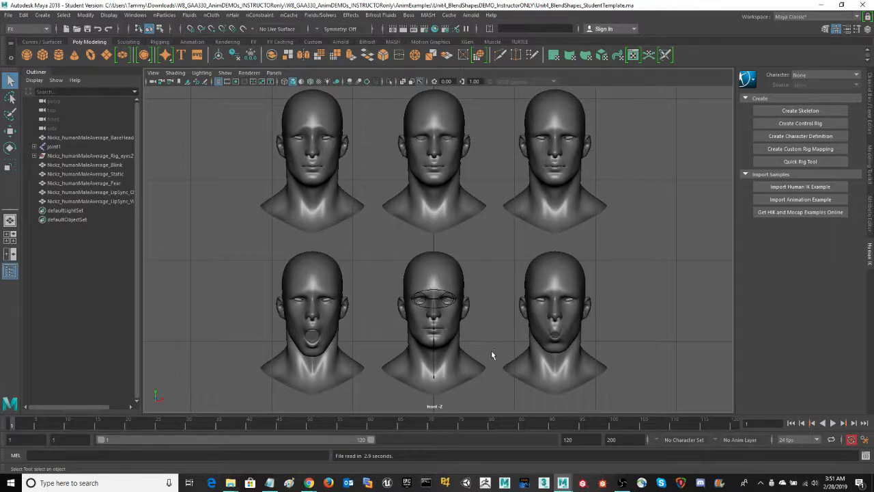
- Check the transform values of the OO lip-sync head beside the base head, and clear the selection
left_click(481, 365)
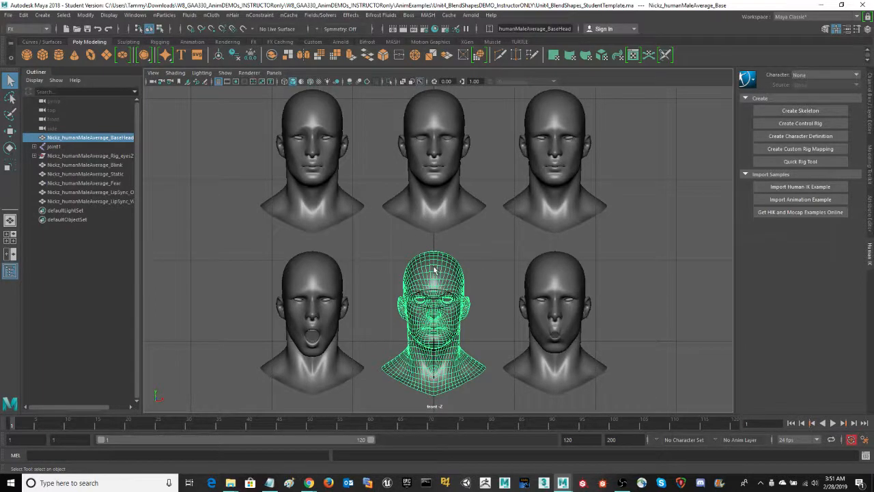
left_click_drag(588, 254, 567, 264)
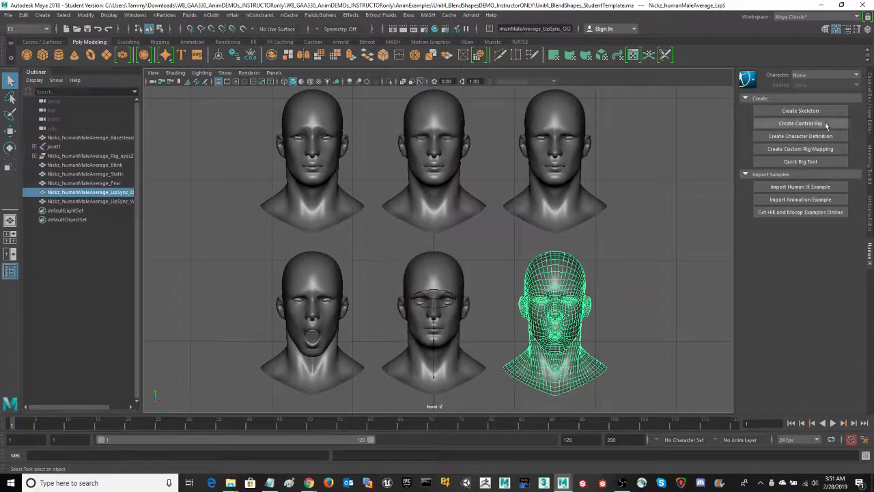
left_click(870, 104)
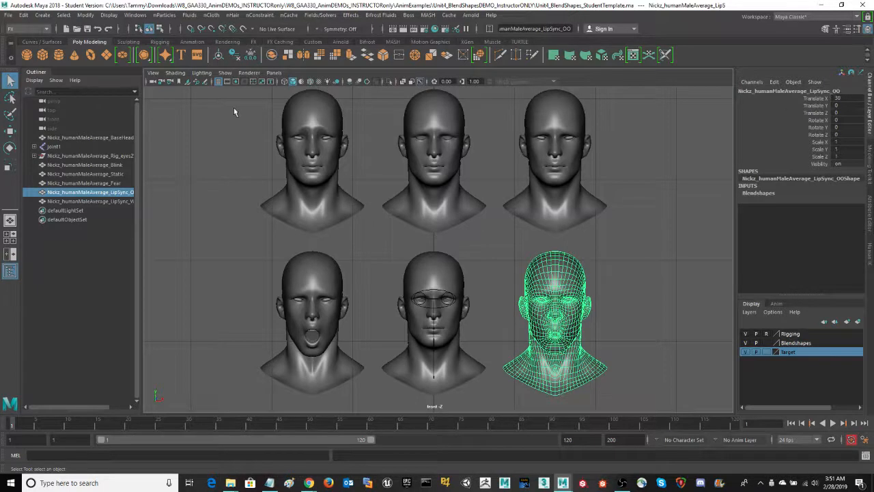
left_click(87, 15)
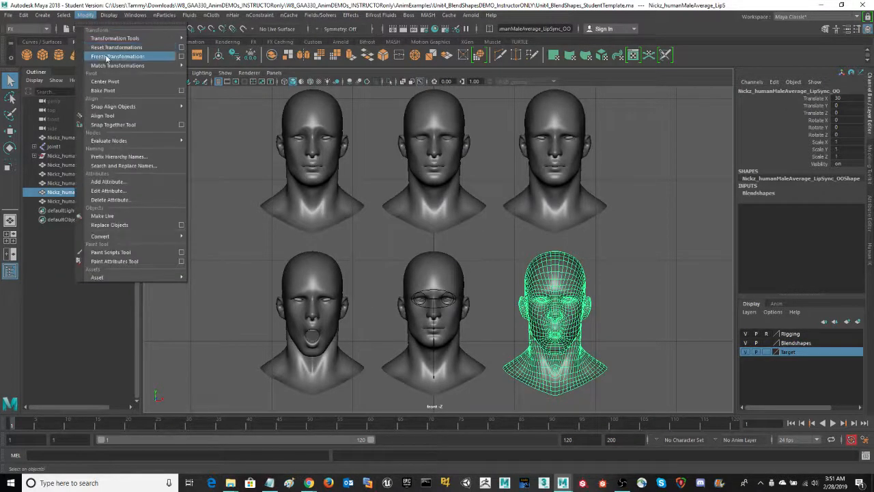
left_click(619, 273)
left_click_drag(566, 259, 595, 255)
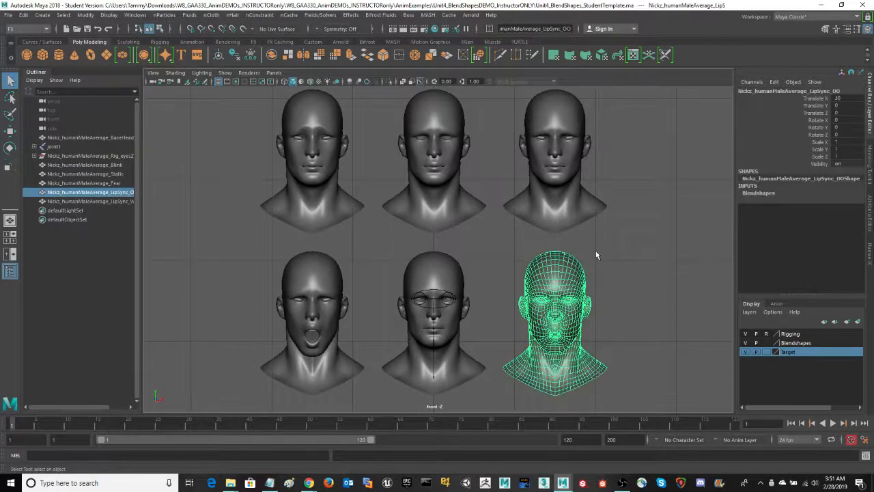
left_click(604, 248)
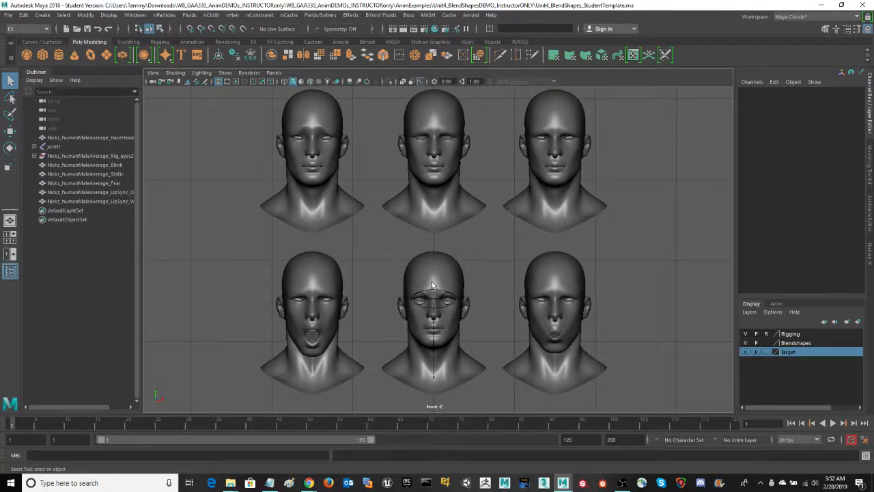
- Widen the Outliner so the full names of the head meshes are readable
left_click_drag(592, 229, 561, 211)
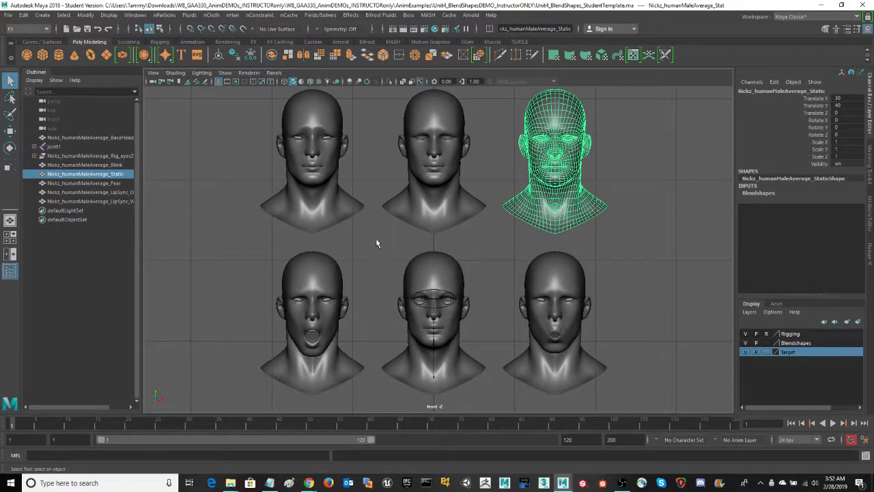
left_click_drag(138, 238, 156, 239)
left_click(270, 114)
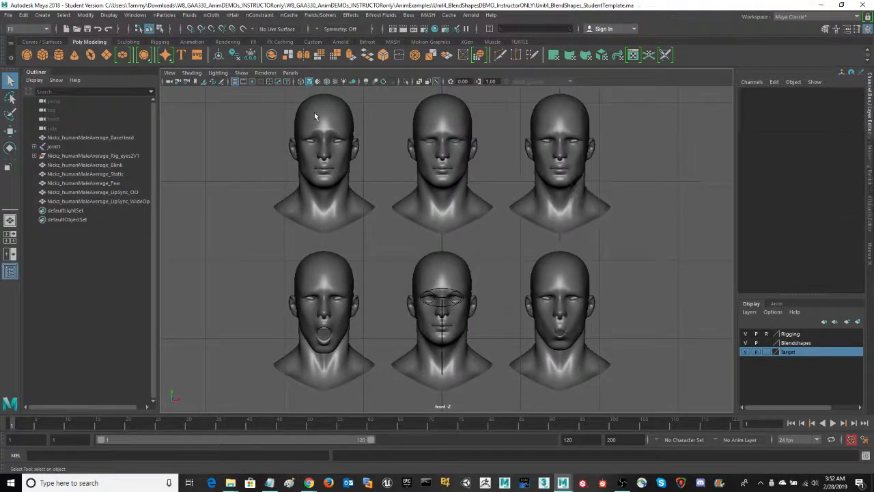
- Select the expression heads and the base head one after another to compare their names, transforms and inputs
left_click(315, 112)
left_click(433, 112)
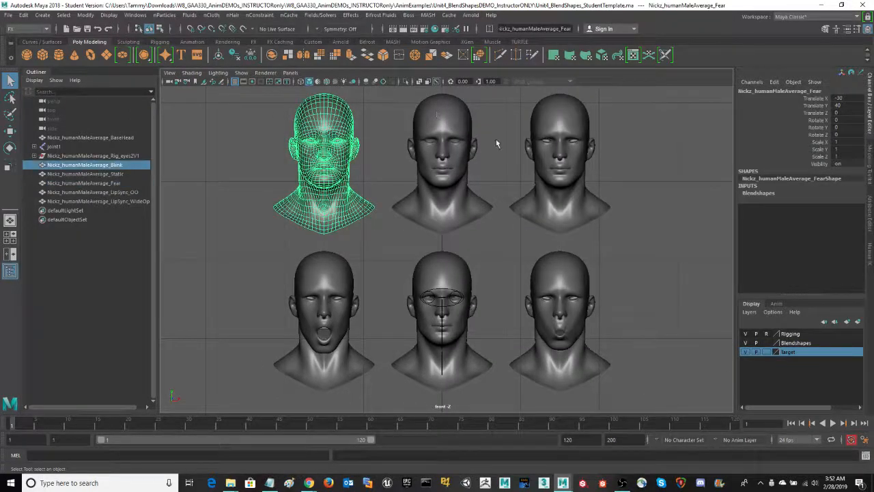
left_click(546, 103)
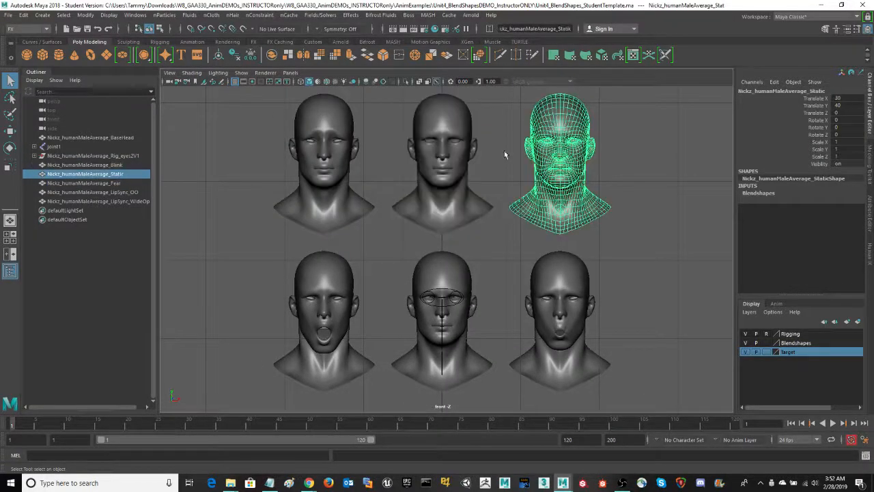
left_click(326, 269)
left_click(569, 273)
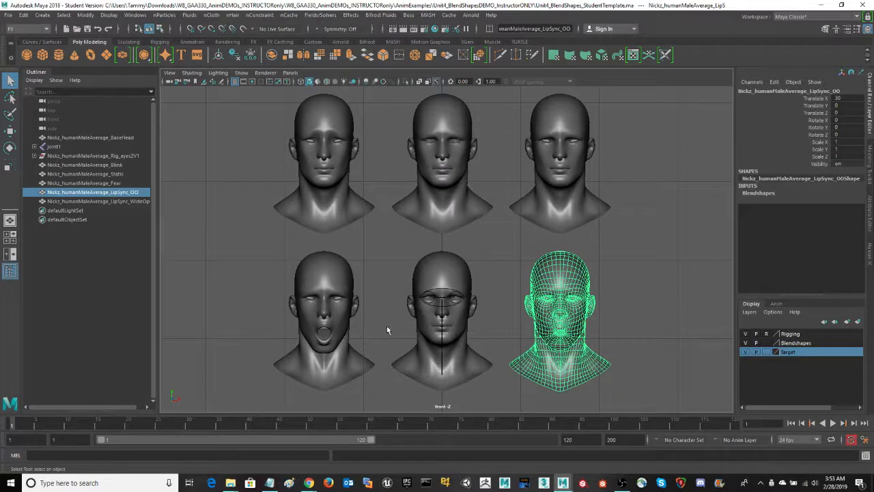
left_click(459, 263)
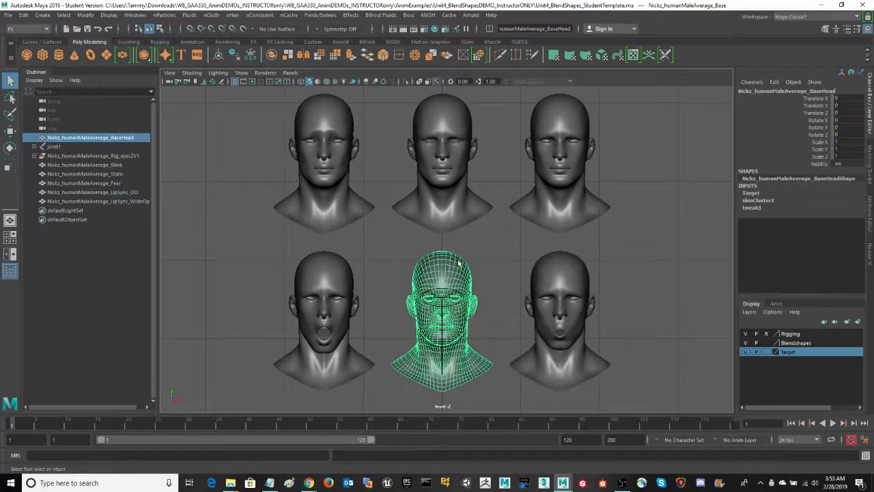
left_click_drag(250, 226, 661, 209)
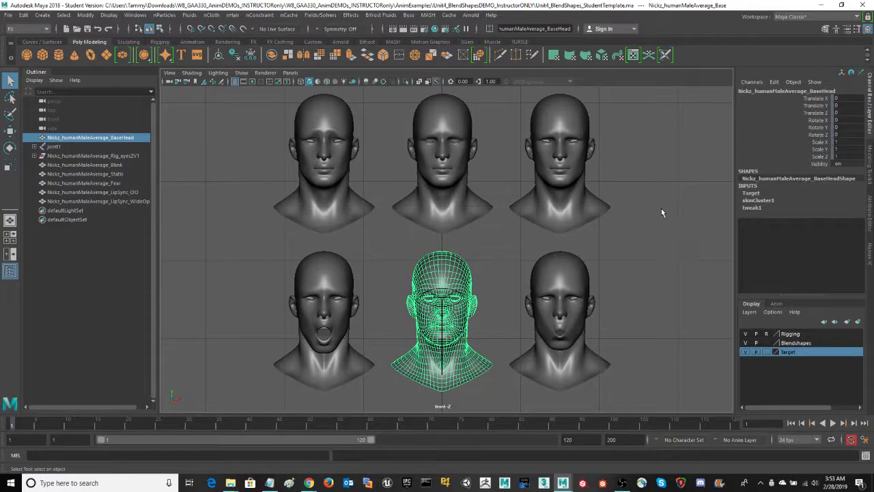
left_click(564, 260)
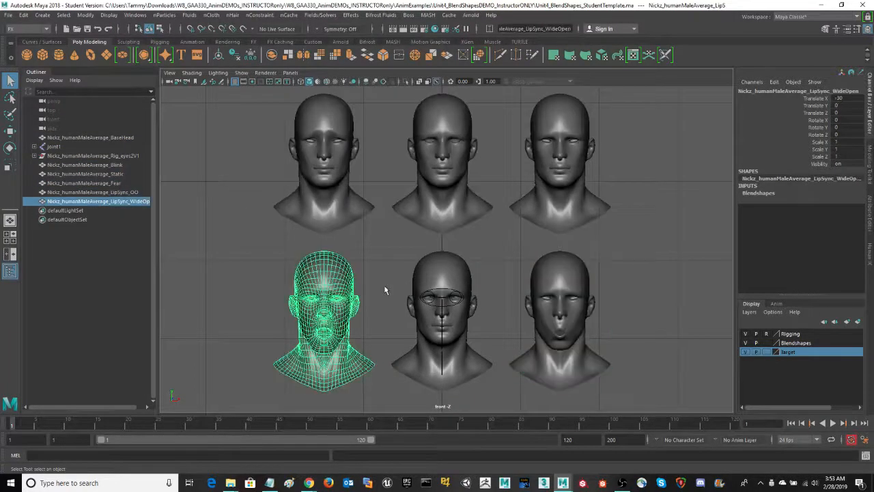
left_click(345, 263)
left_click_drag(161, 235, 163, 235)
left_click(383, 244)
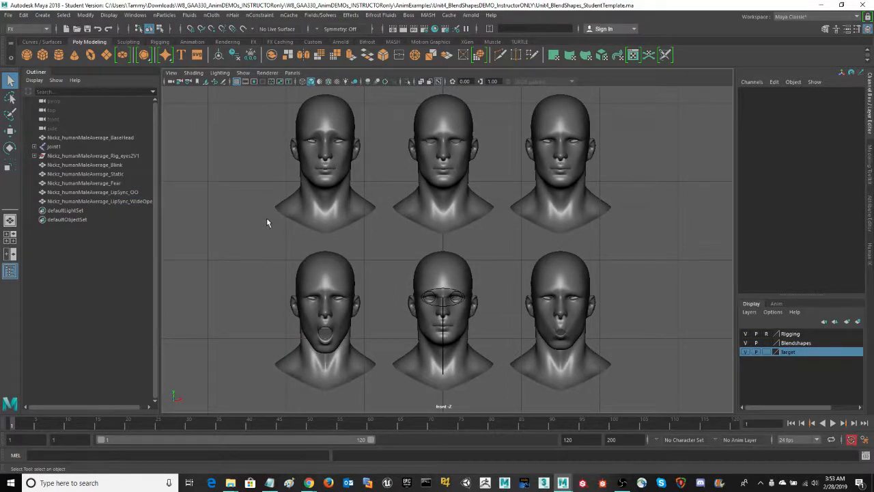
- Select the Blink, Static, Fear, WideOpen and OO heads together, and add the base head to the selection last
left_click_drag(263, 220, 631, 208)
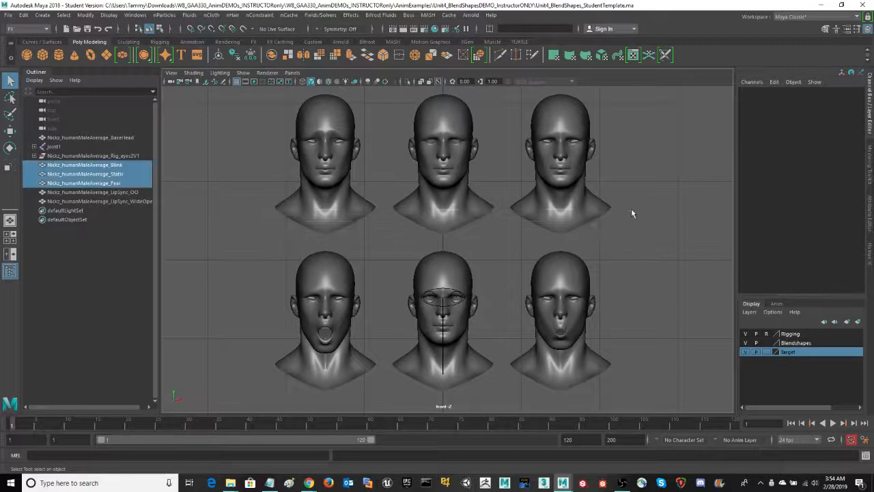
left_click(331, 264, "shift")
left_click(562, 261, "shift")
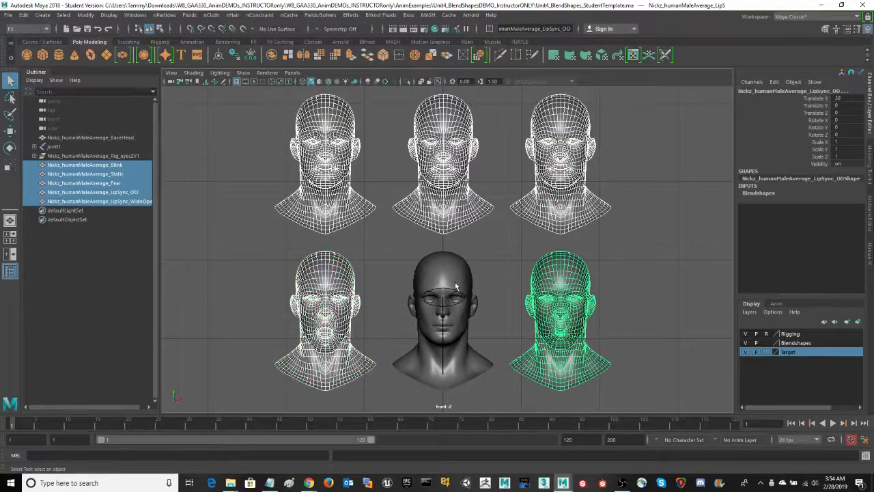
key("f")
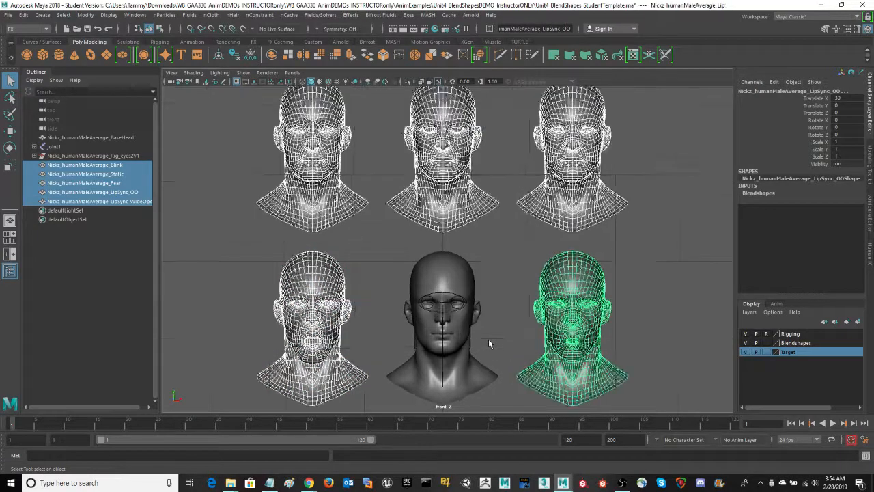
scroll(488, 339, "up", 2)
scroll(509, 282, "up", 5)
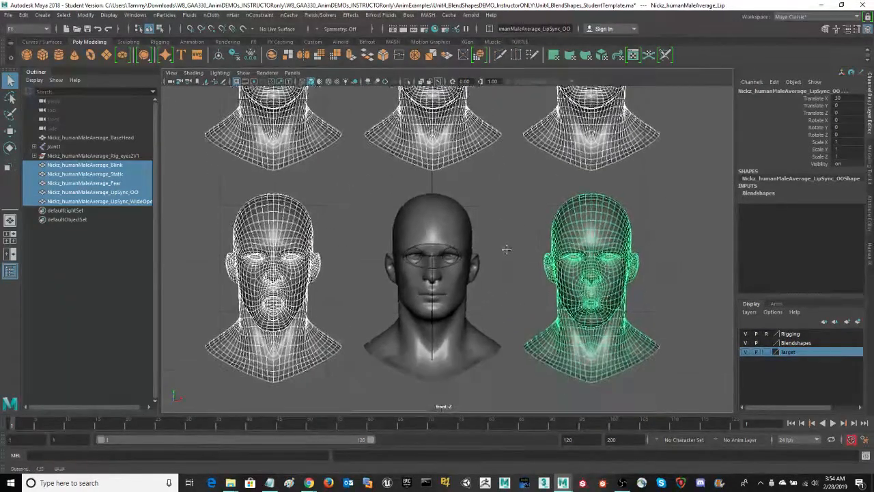
scroll(523, 238, "down", 3)
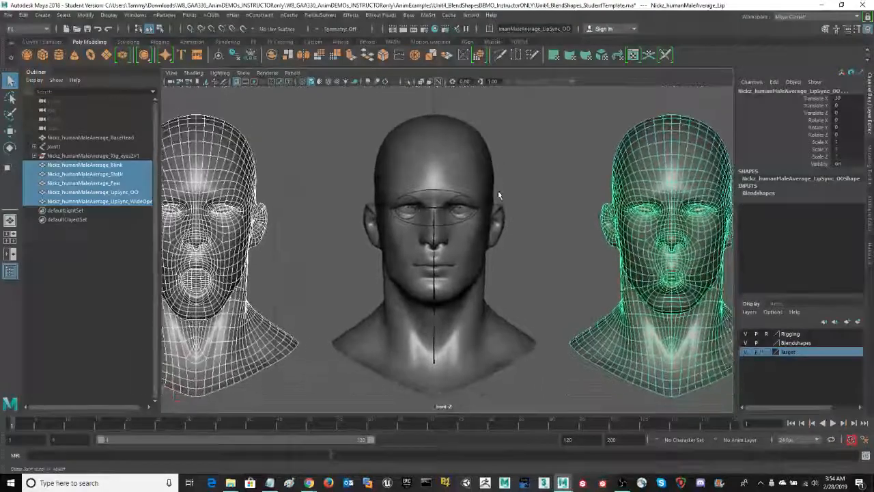
left_click(454, 132, "shift")
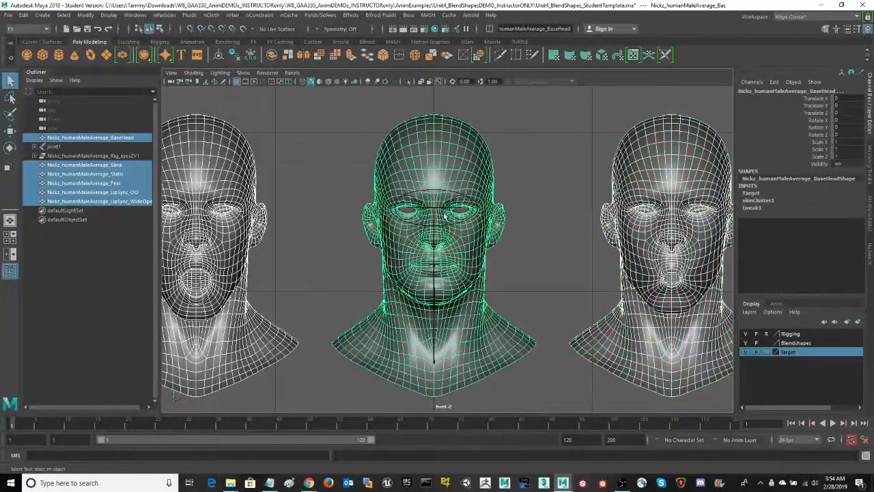
- Show the base head in a full-size perspective view from an angle, and try to select its skeleton
key("space")
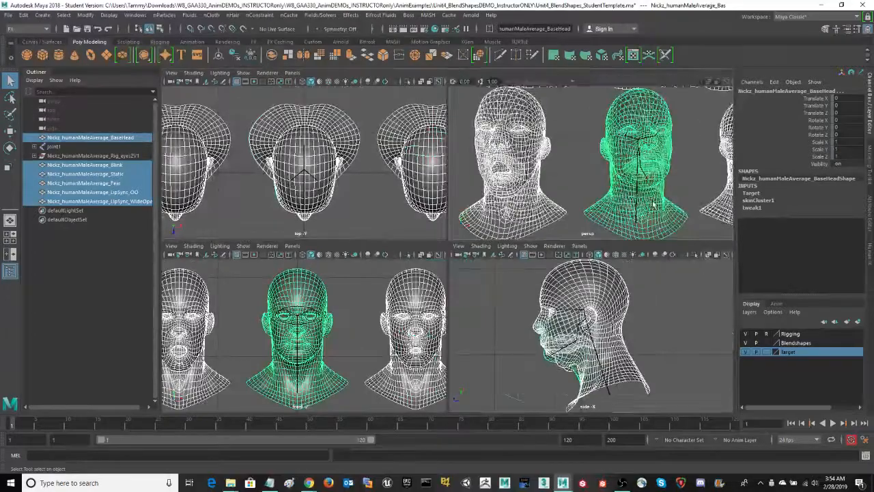
key("space")
left_click_drag(640, 260, 614, 269, "alt")
left_click(567, 275)
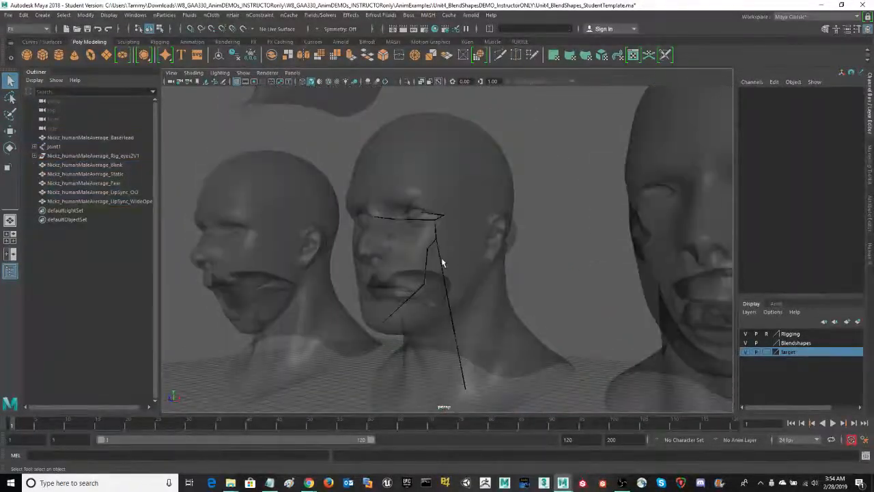
left_click(441, 261)
left_click(557, 308)
left_click_drag(550, 331, 448, 390)
left_click(563, 350)
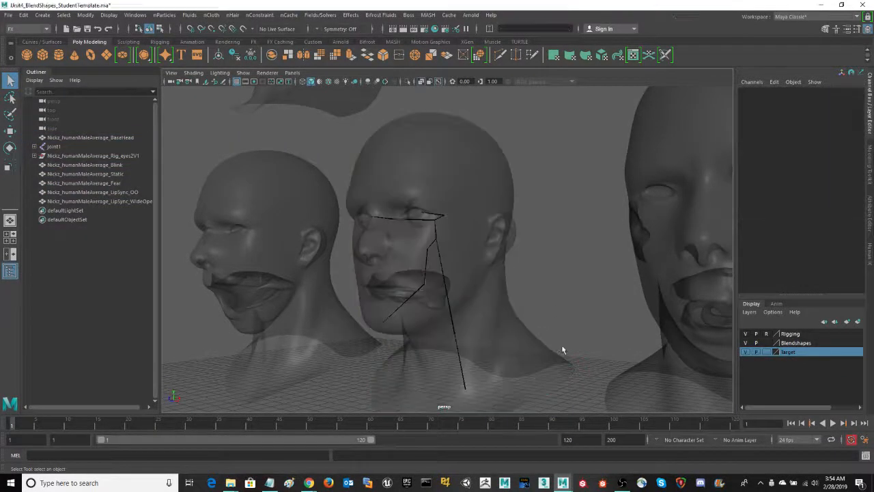
- Make the Rigging layer selectable, and select the skeleton's root joint for a closer look at its hierarchy
left_click(766, 334)
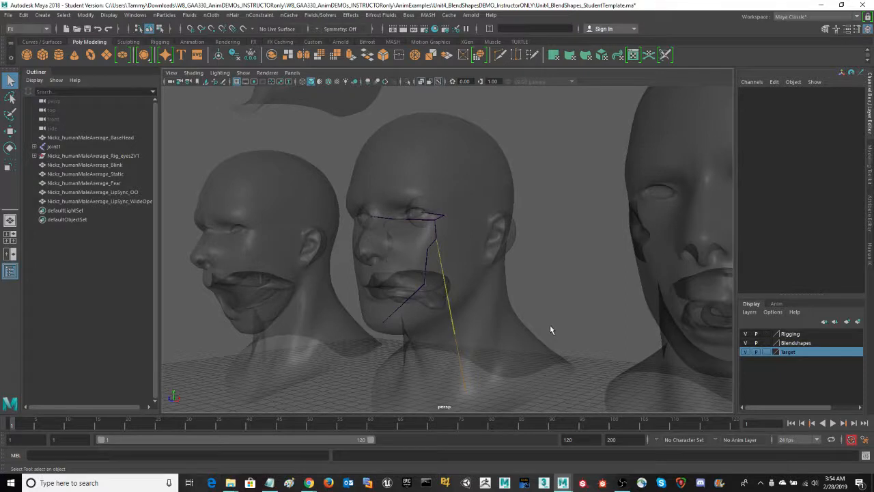
left_click_drag(566, 352, 451, 384)
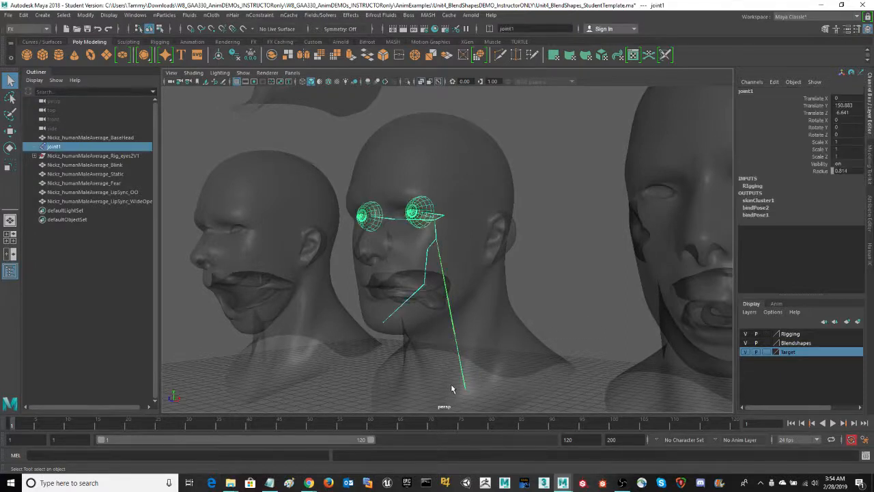
left_click_drag(553, 291, 498, 165, "alt")
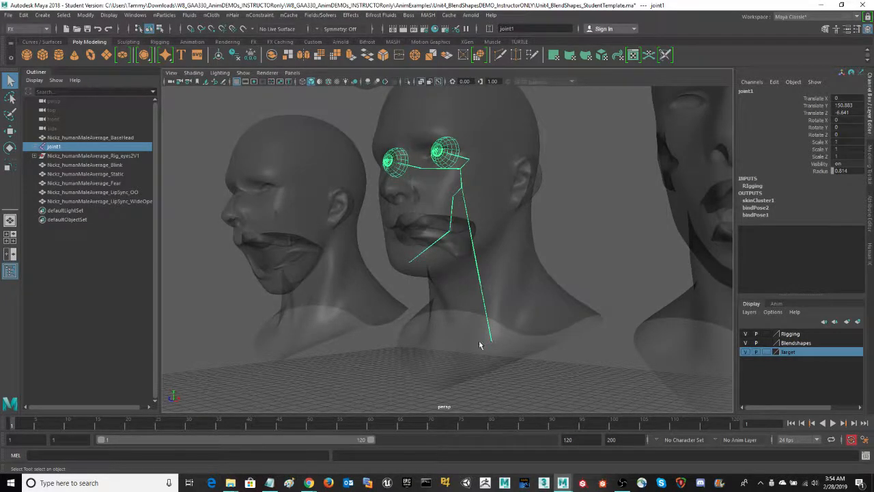
left_click_drag(564, 244, 422, 219, "alt")
scroll(423, 207, "up", 2)
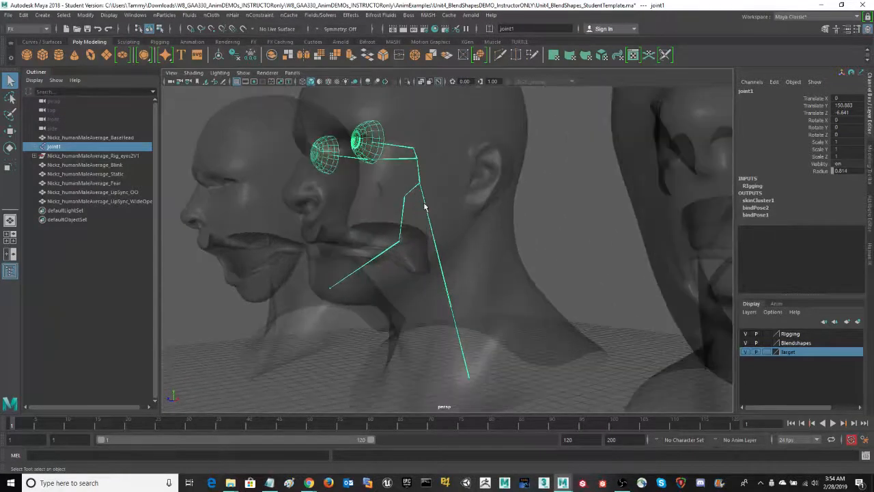
- Try rotating joint4, the upper jaw joint, about its Z axis to about -11 degrees, and undo the rotation
left_click(404, 205)
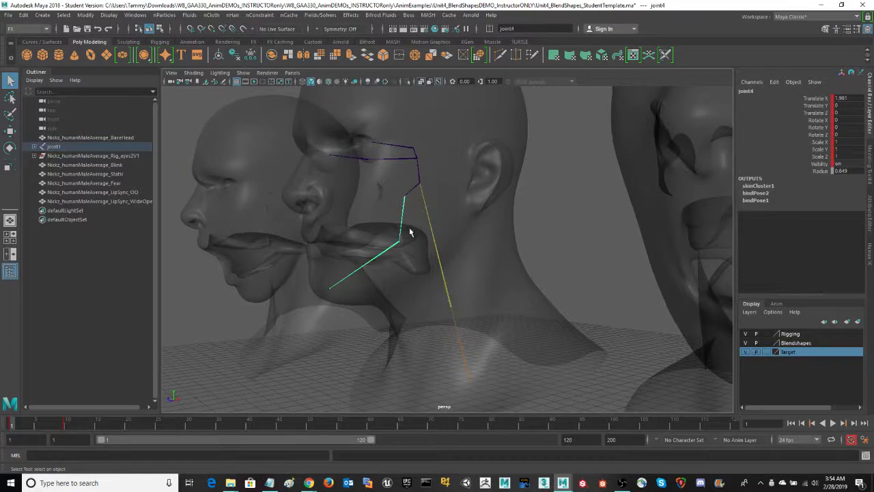
key("w")
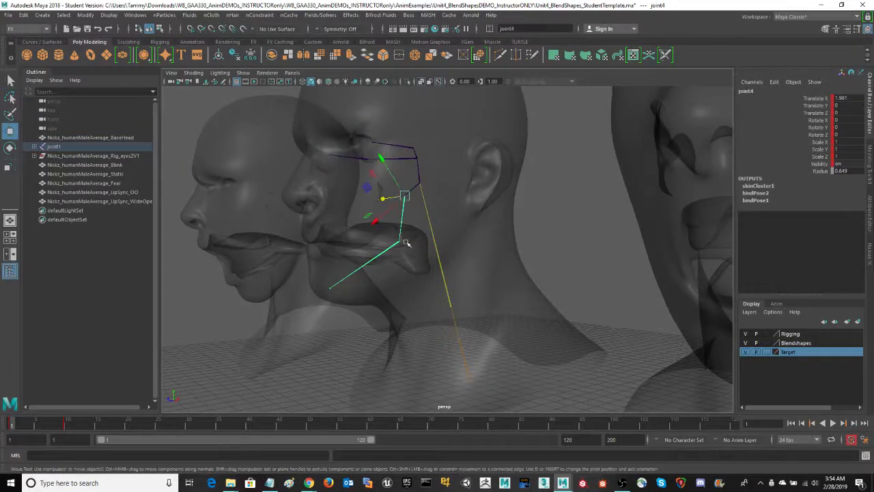
key("e")
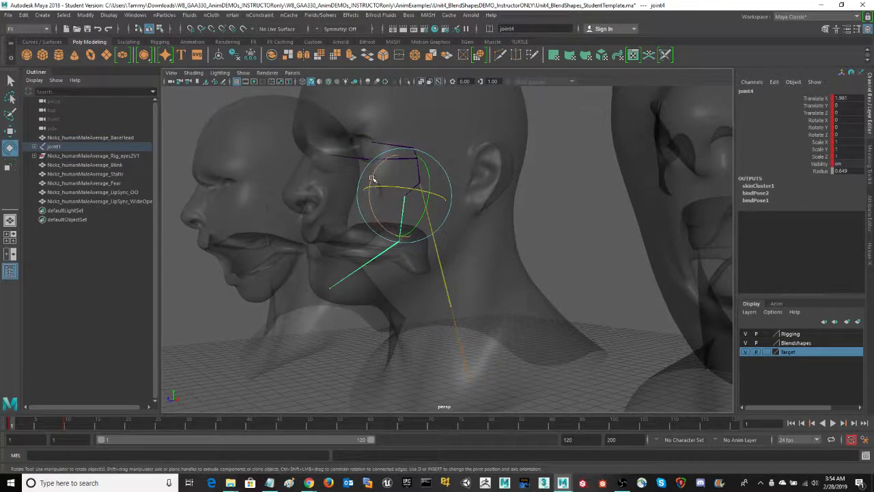
left_click_drag(372, 178, 415, 193)
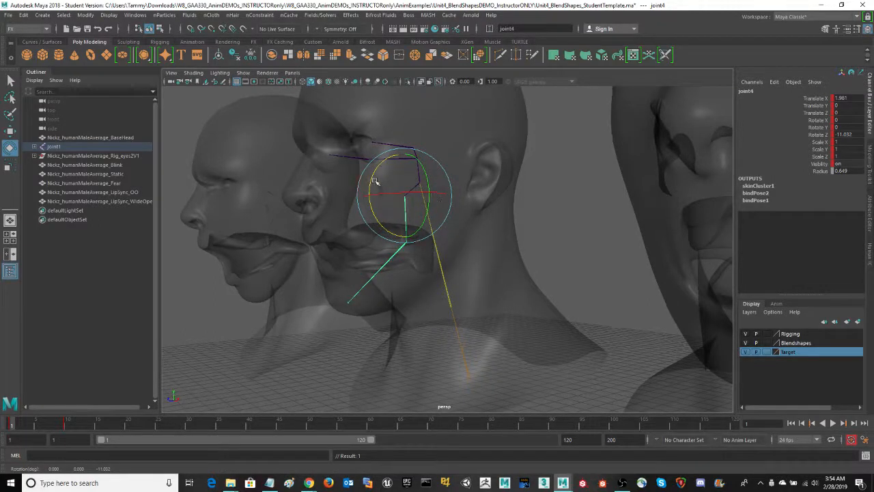
left_click_drag(372, 179, 374, 183)
key("ctrl+z")
- Try rotating joint5, the lower jaw joint, about its Z axis, undo the rotation and clear the selection
left_click(383, 252)
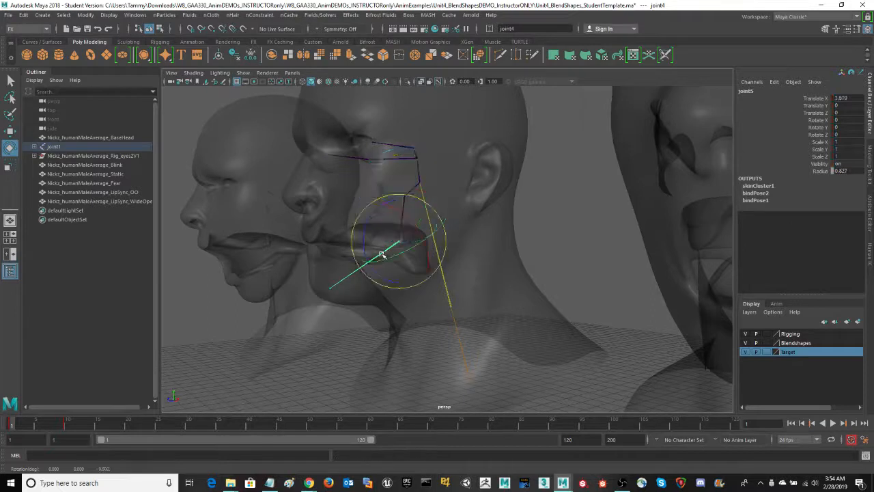
left_click_drag(367, 230, 370, 237)
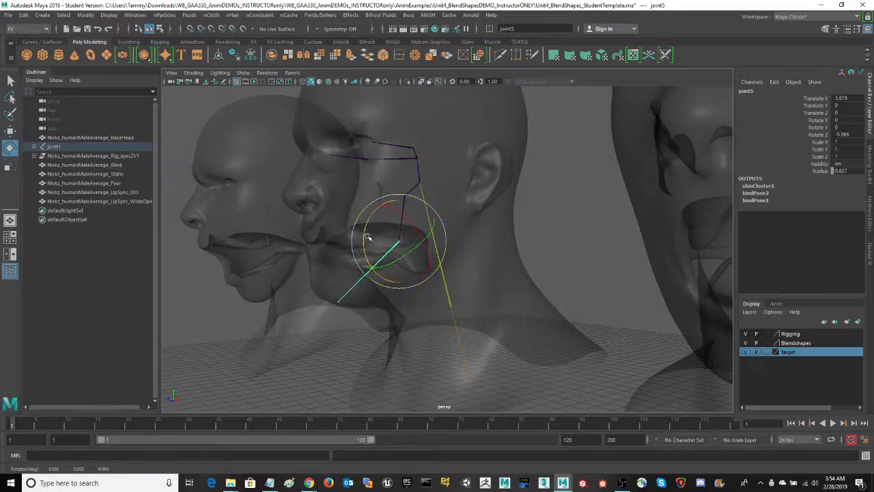
key("ctrl+z")
left_click(396, 215)
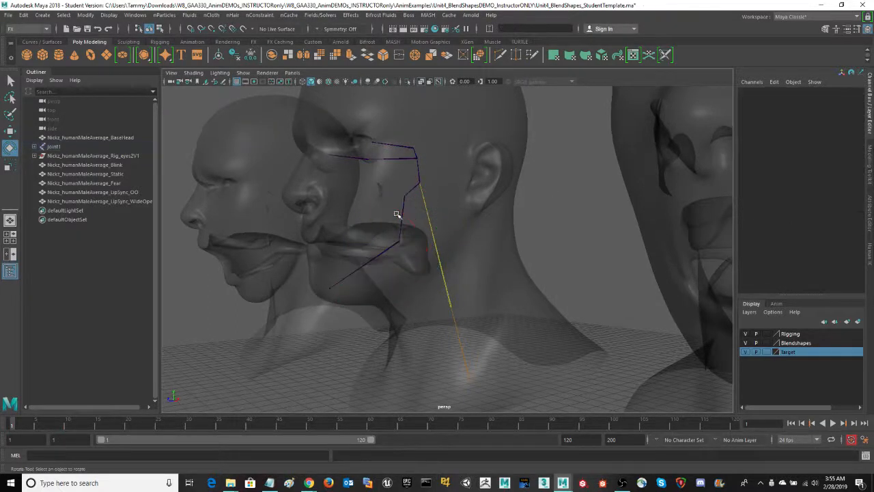
- Select joint4, the upper jaw joint, try rotating it freely to about -4.5 degrees in Z, undo the rotation and clear the selection
left_click(406, 217)
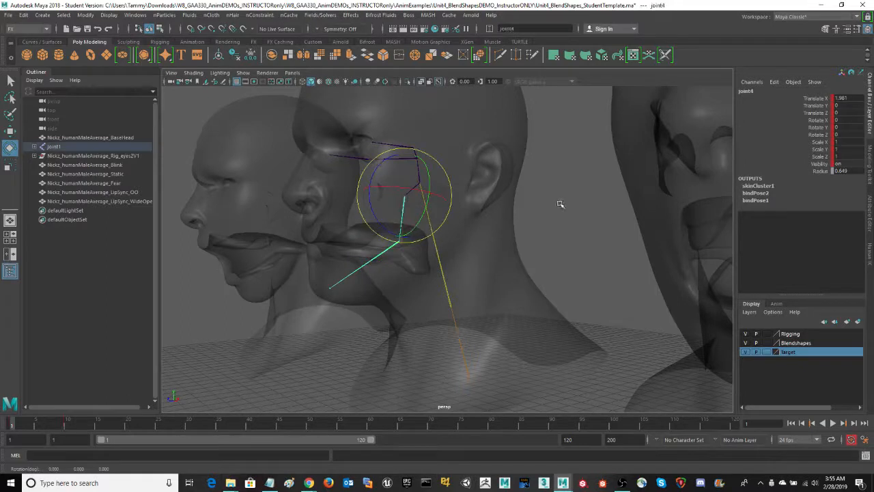
left_click_drag(573, 204, 585, 206, "alt")
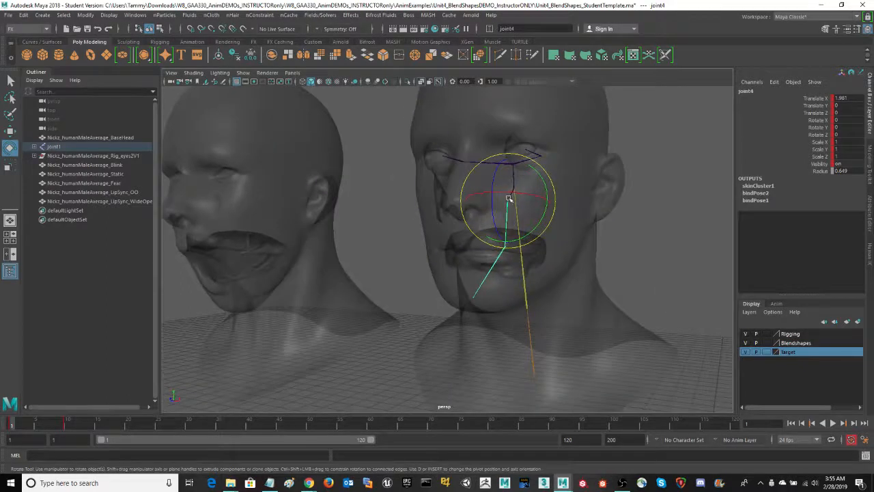
left_click_drag(509, 197, 508, 200)
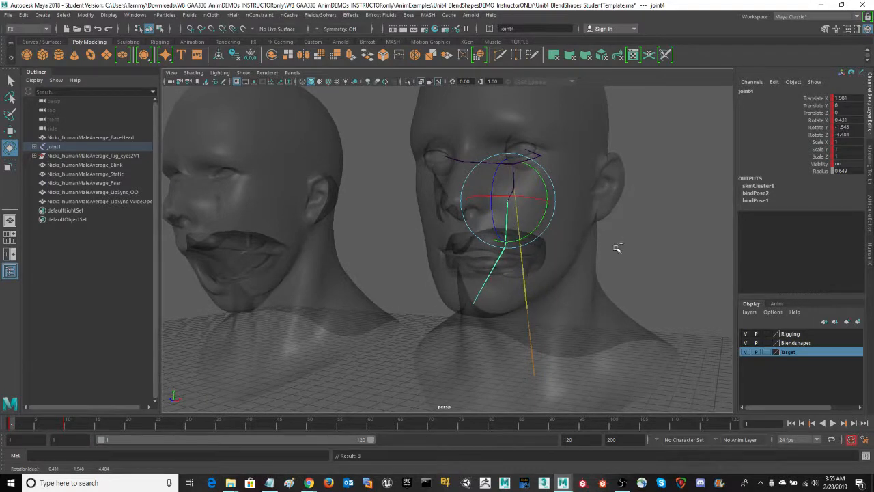
key("ctrl+z")
left_click_drag(638, 242, 620, 237, "alt")
left_click(632, 240)
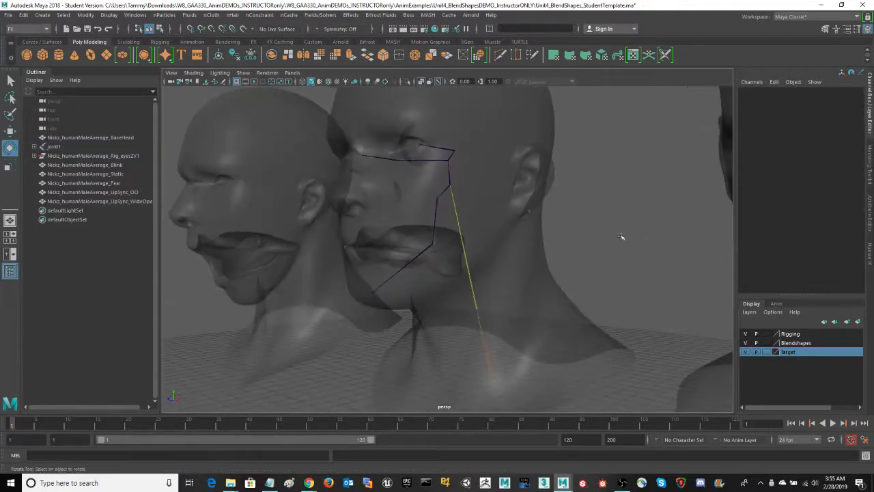
- Select joint7, the parent of the eye joints, examine its hierarchy from several angles, and clear the selection
left_click(445, 161)
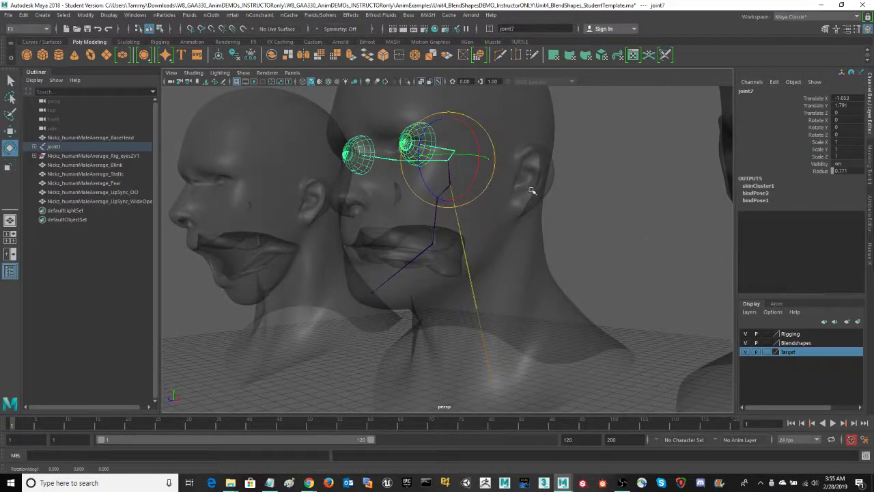
mouse_move(598, 234)
left_mouse_down("alt")
mouse_move(605, 225)
mouse_move(597, 224)
left_mouse_up("alt")
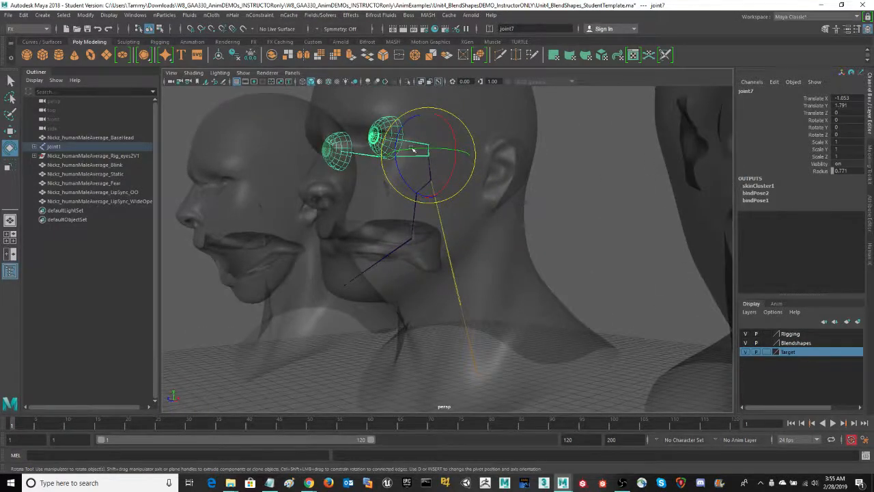
mouse_move(570, 195)
left_mouse_down("alt")
mouse_move(561, 197)
mouse_move(572, 199)
left_mouse_up("alt")
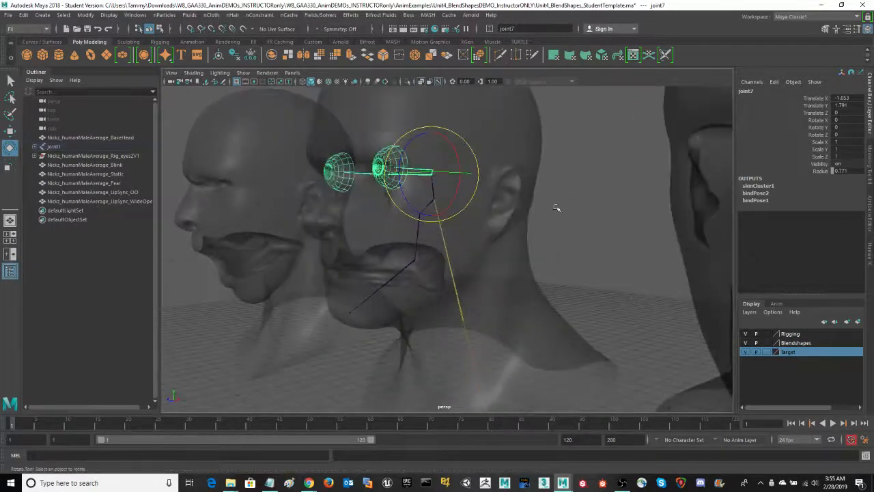
left_click(556, 208)
- Try rotating joint3, the head joint above the neck, about its Z axis to about 12.8 degrees, undo the rotation and clear the selection
left_click(433, 203)
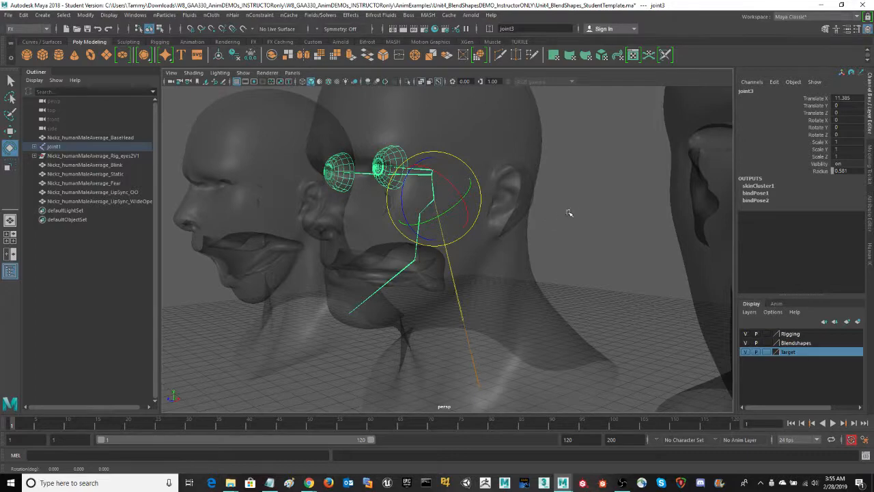
left_click_drag(570, 213, 488, 198, "alt")
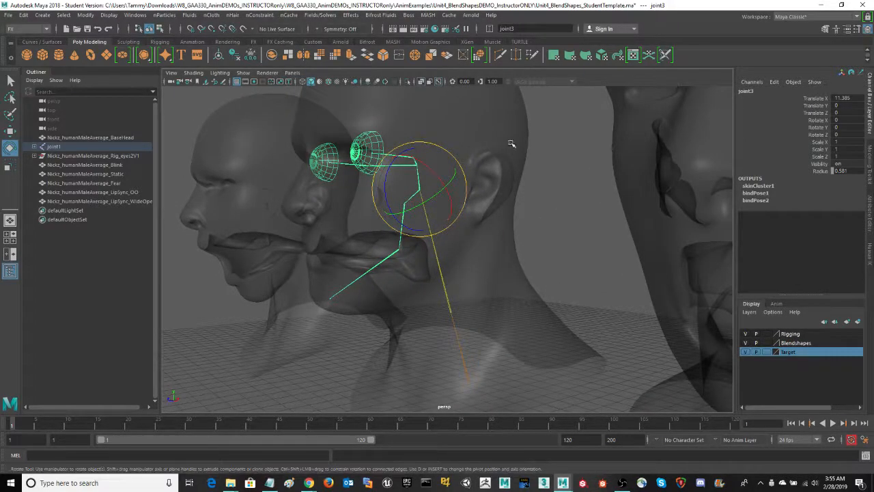
left_click_drag(384, 187, 387, 178)
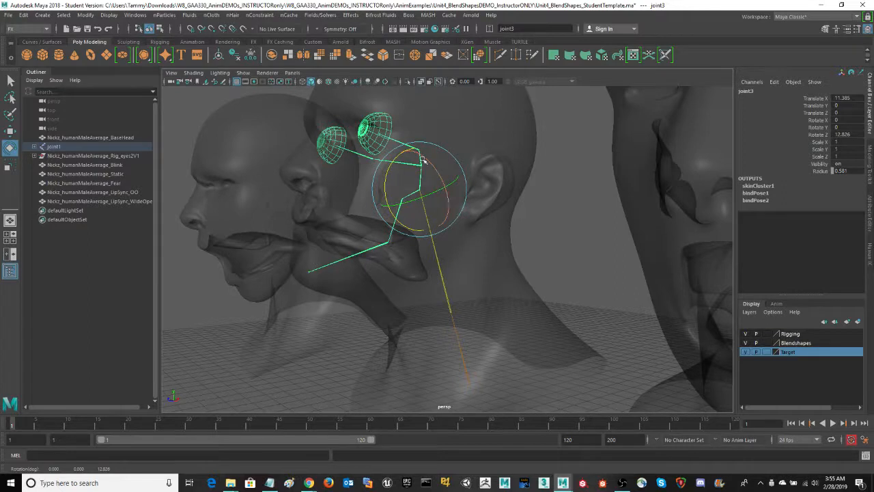
key("ctrl+z")
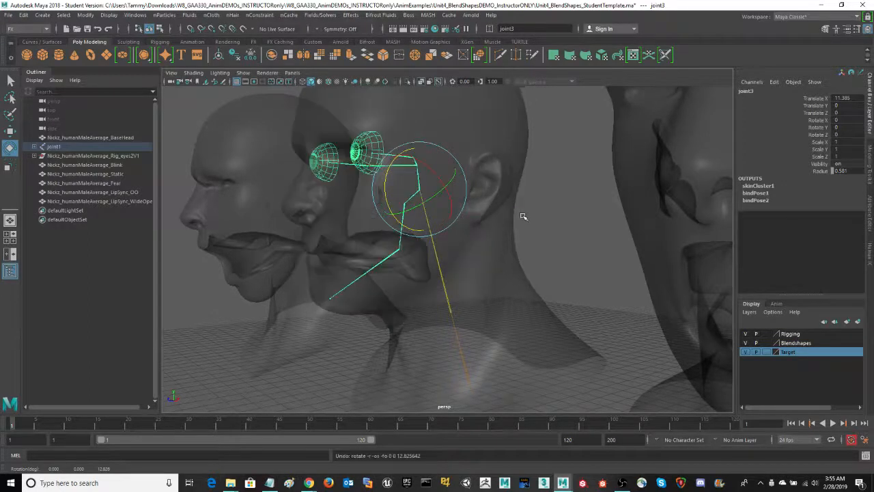
left_click(547, 210)
- Try rotating joint7, the parent of the eye joints, about its Z axis to about 9.8 degrees, and undo the rotation
left_click(414, 164)
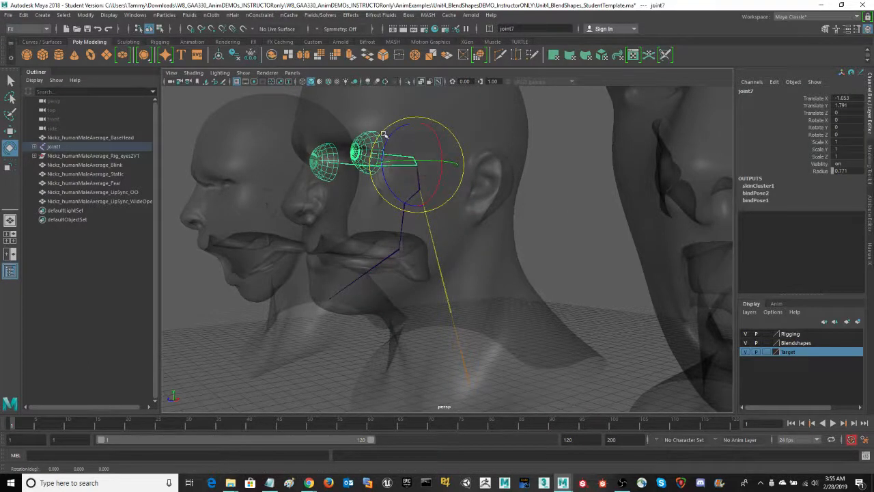
left_click_drag(392, 131, 398, 129)
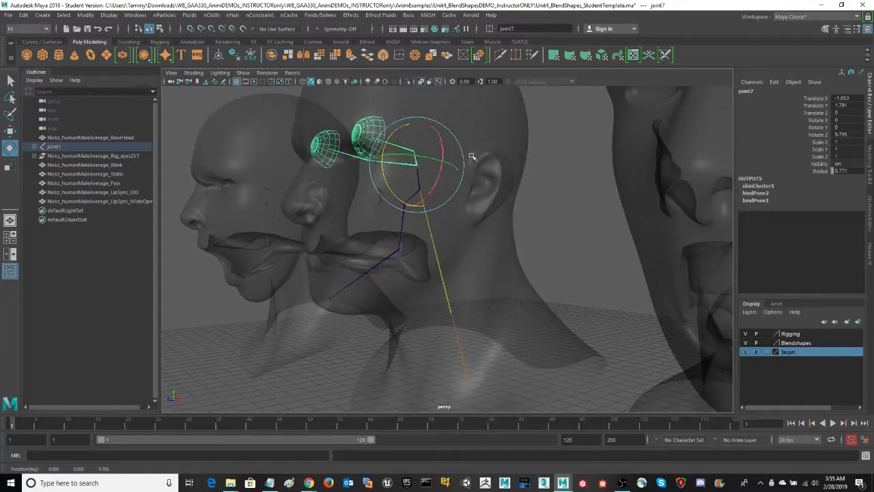
key("ctrl+z")
left_click_drag(537, 193, 558, 196, "alt")
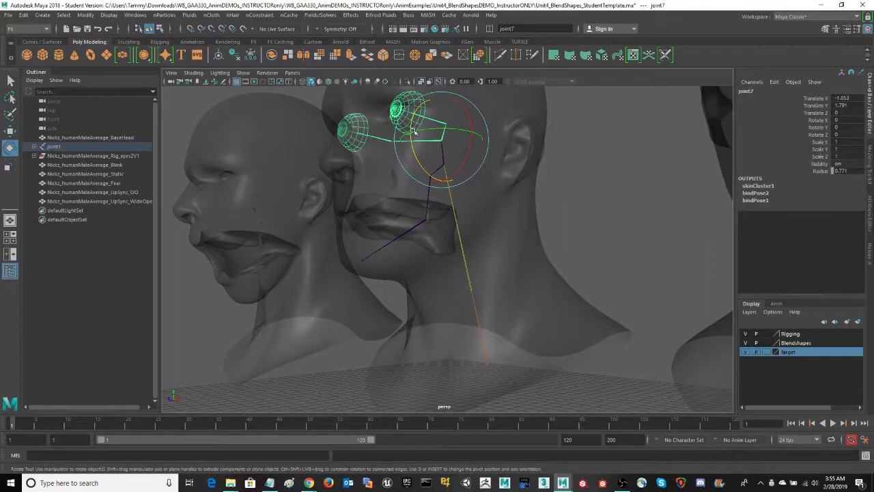
mouse_move(587, 185)
left_mouse_down("alt")
mouse_move(591, 193)
mouse_move(583, 191)
left_mouse_up("alt")
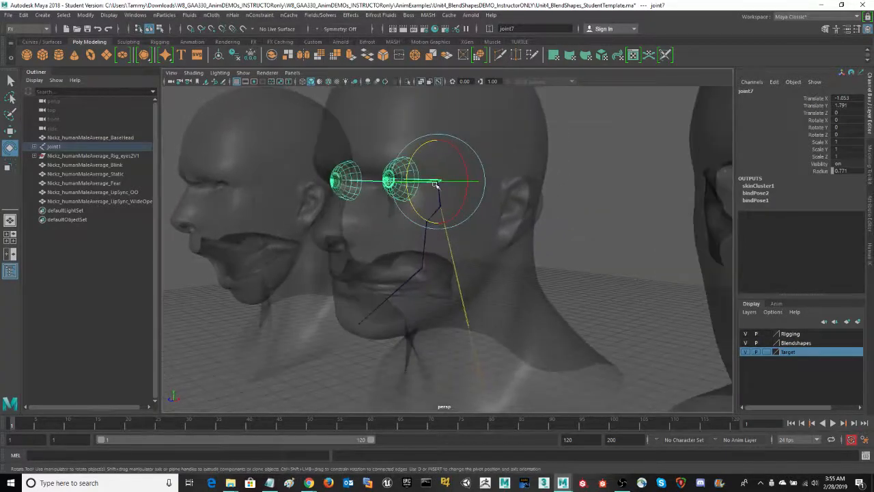
- Select the large eye control curve nurbsCircle1 and try moving it sideways across the base head's face
left_click_drag(612, 258, 655, 258, "alt")
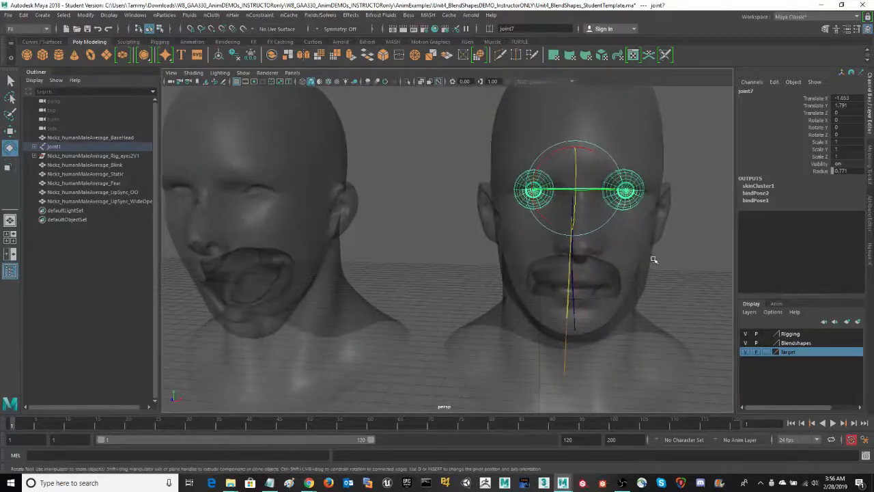
scroll(644, 256, "down", 3)
scroll(640, 255, "up", 2)
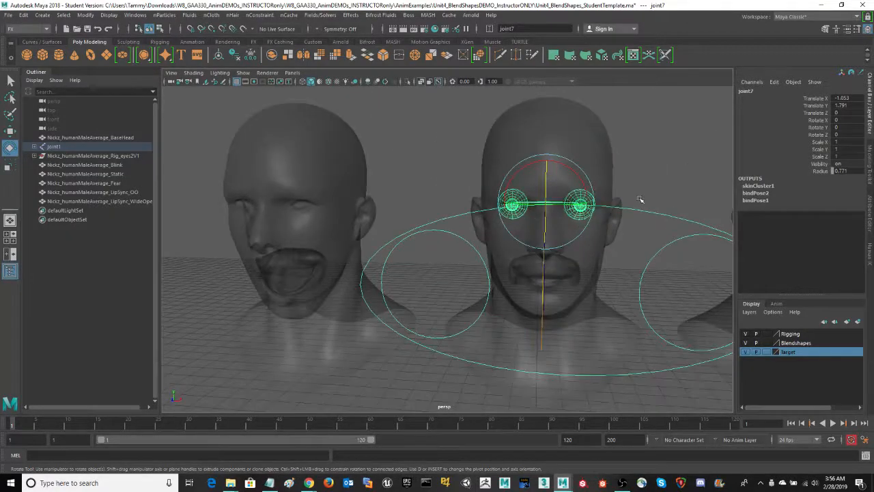
left_click_drag(640, 200, 635, 198, "alt")
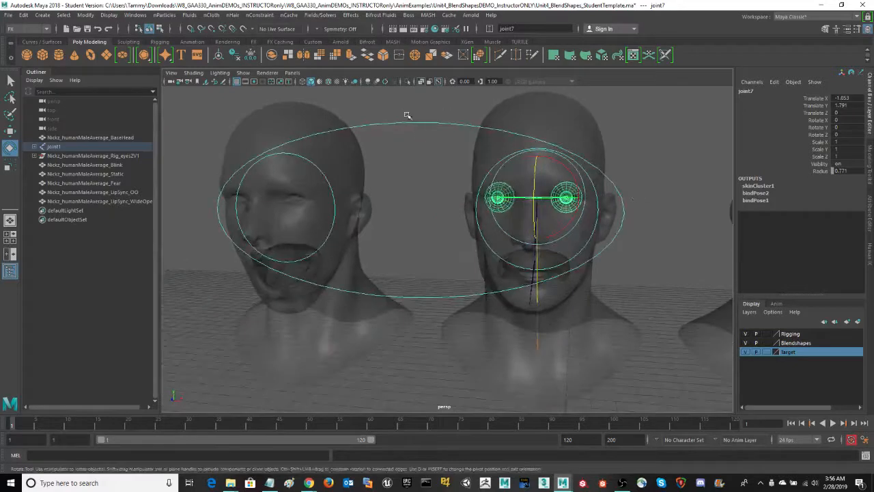
left_click_drag(407, 114, 419, 134)
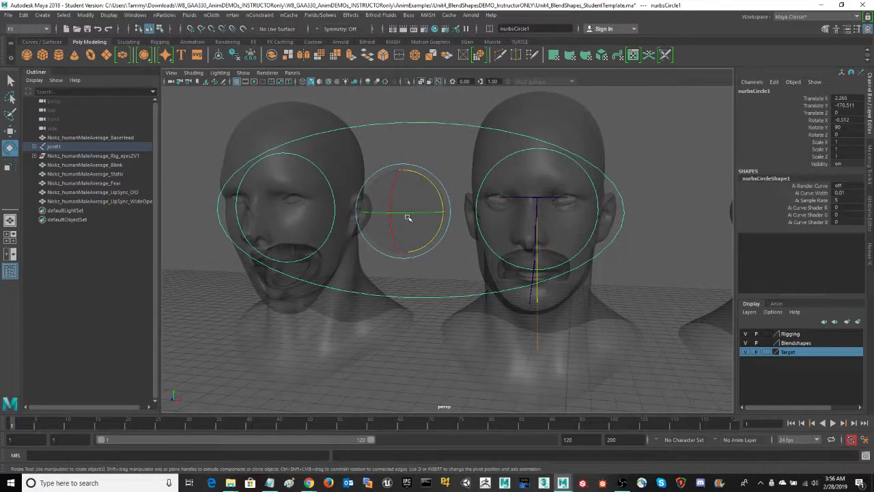
key("w")
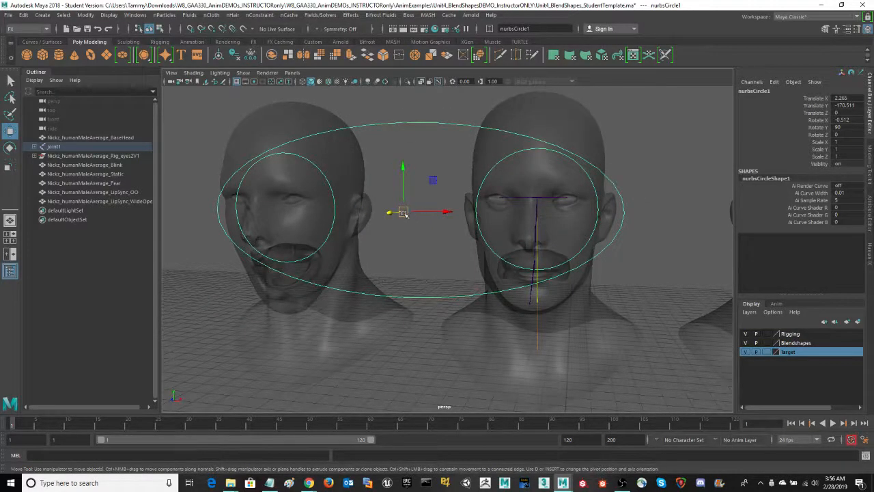
left_click_drag(403, 212, 466, 221)
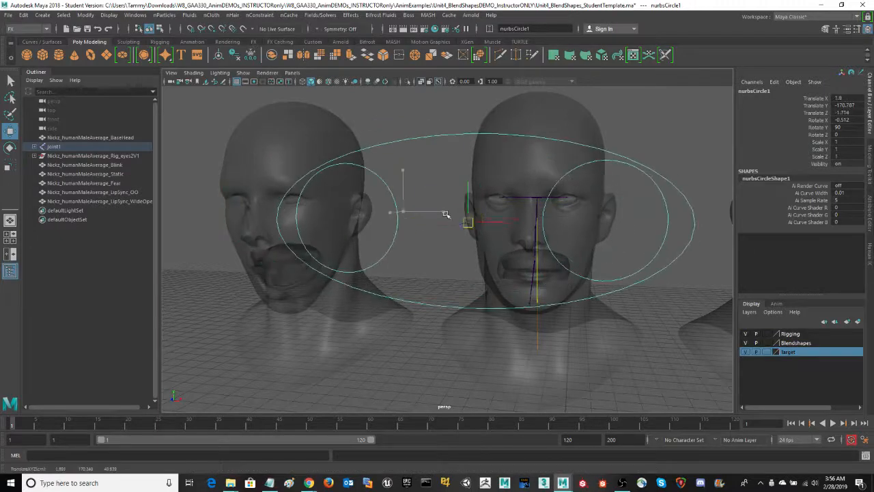
- Show wireframe on shaded in the perspective view, try moving the eye control farther, and undo the control's moves
left_click(329, 81)
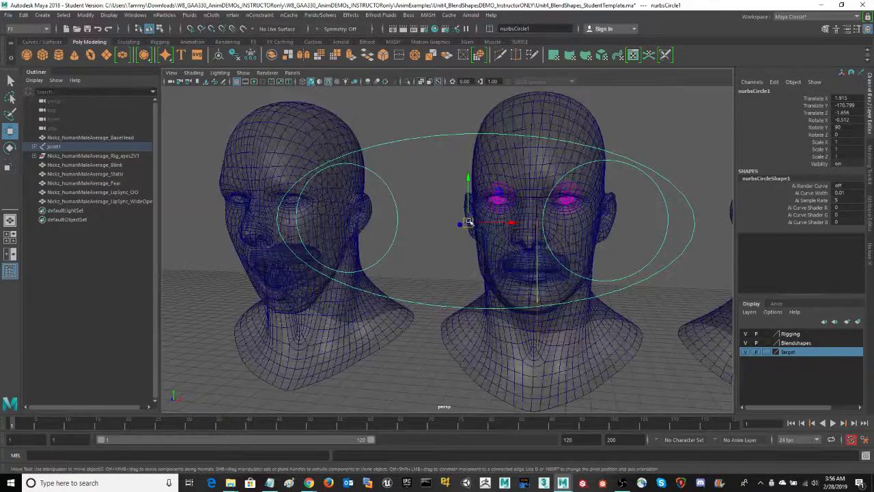
mouse_move(462, 220)
left_mouse_down()
mouse_move(346, 244)
mouse_move(503, 448)
mouse_move(676, 255)
mouse_move(330, 366)
mouse_move(407, 226)
mouse_move(280, 277)
mouse_move(526, 228)
mouse_move(376, 314)
left_mouse_up()
key("ctrl+z")
key("ctrl+z")
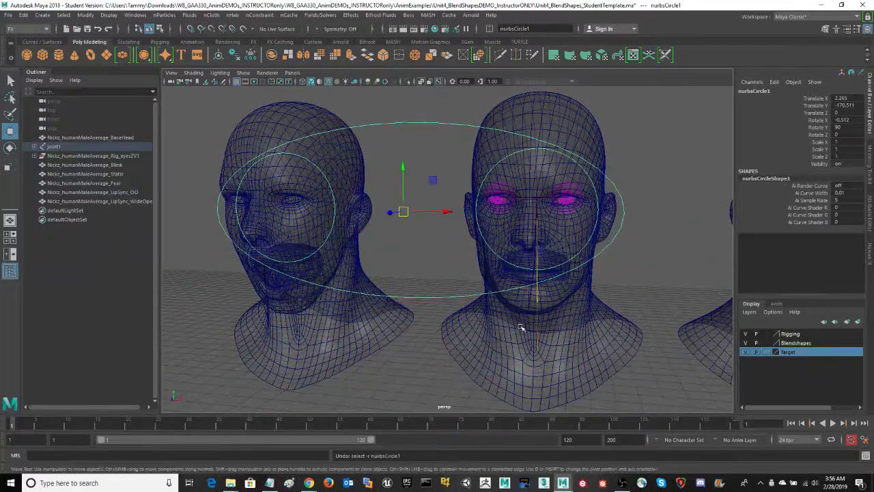
key("ctrl+z")
key("ctrl+z")
- Switch from the perspective view to a full-size front view that frames all six heads
mouse_move(650, 300)
left_mouse_down("alt")
mouse_move(665, 285)
mouse_move(646, 289)
left_mouse_up("alt")
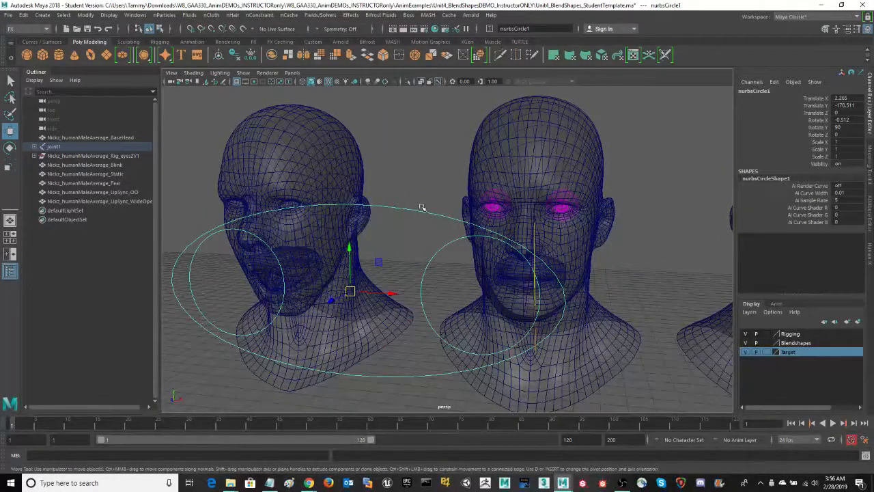
scroll(642, 178, "down", 8)
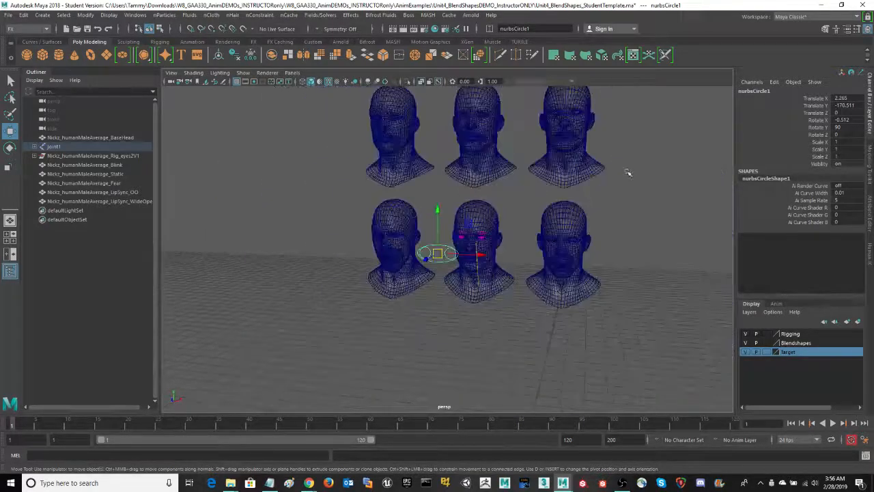
key("space")
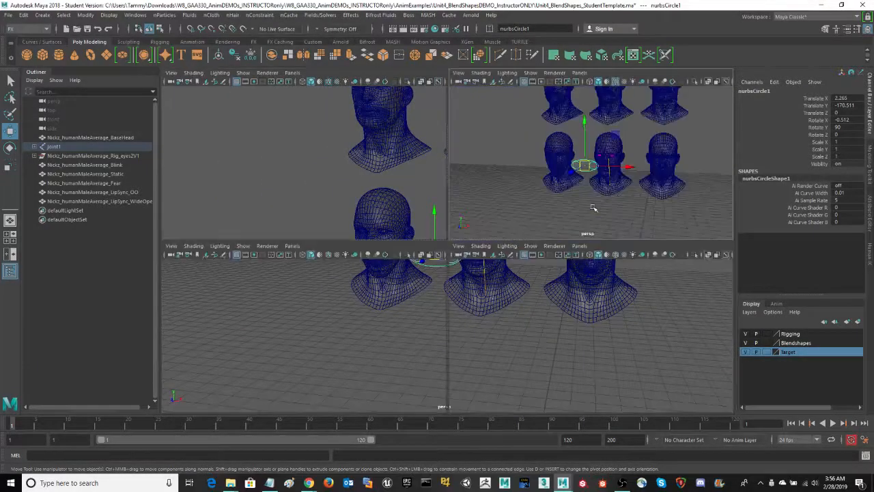
key("space")
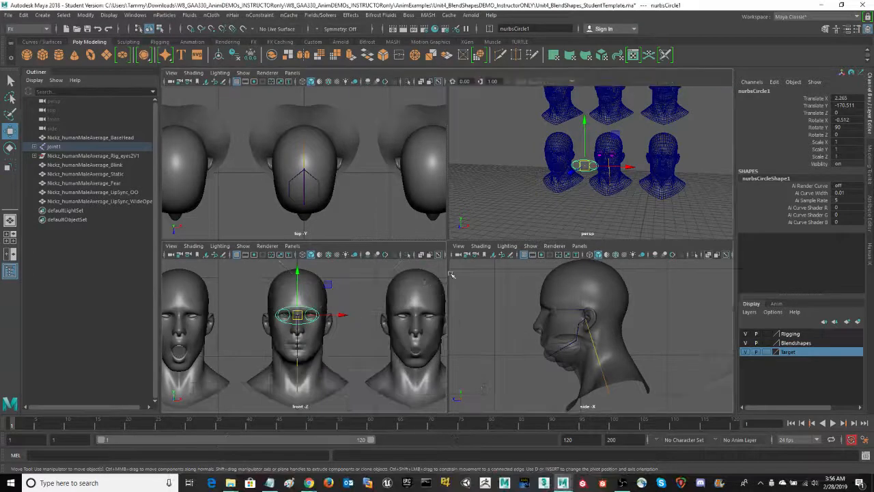
scroll(523, 267, "down", 3)
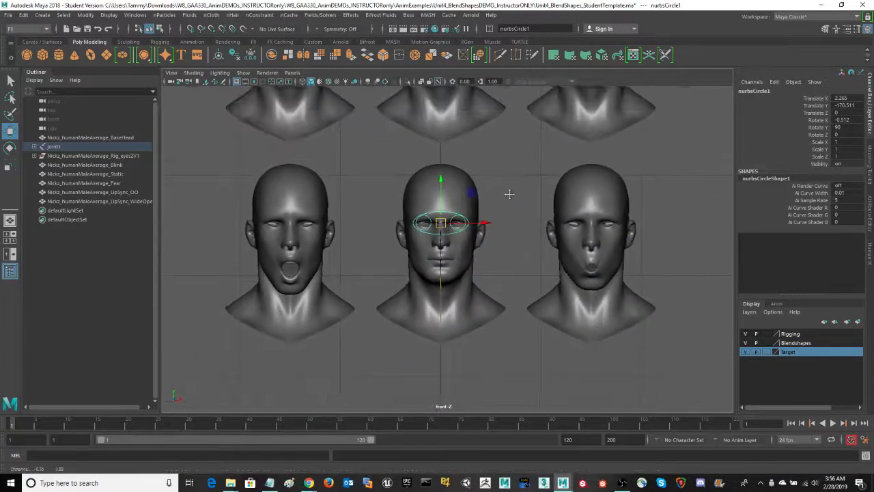
middle_click_drag(507, 193, 502, 265, "alt")
scroll(516, 258, "down", 2)
scroll(517, 258, "down", 1)
- Select the five expression heads and add the base head to the selection last
left_click(617, 252)
left_click_drag(239, 240, 610, 220)
left_click(551, 273, "shift")
left_click(302, 273, "shift")
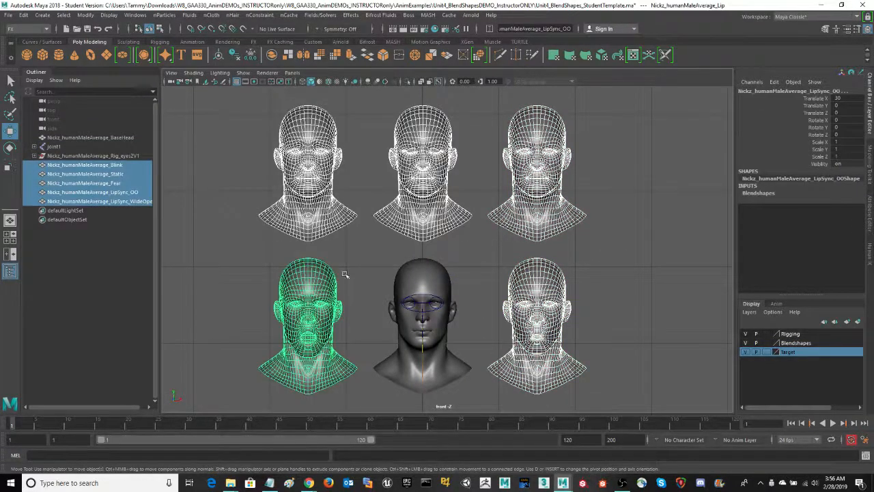
left_click(424, 272, "shift")
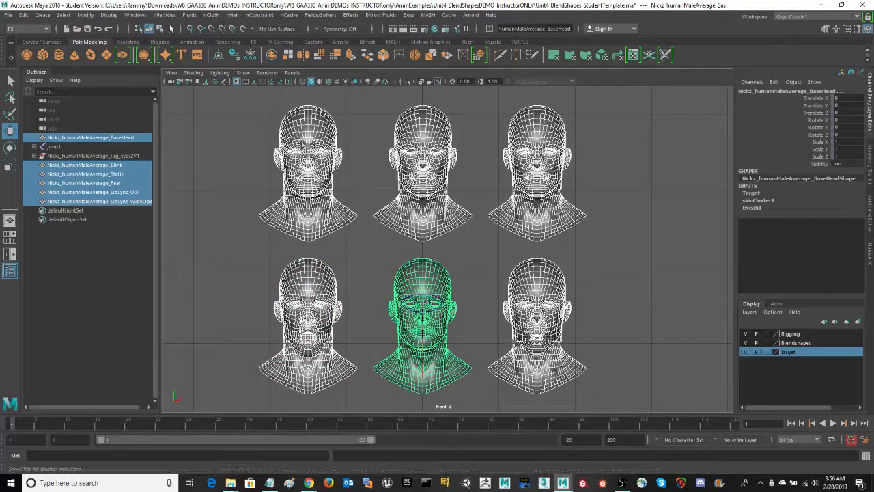
- Open the Shape Editor, create a blend shape from the five expression heads on the base head, and clear the selection
left_click(134, 15)
mouse_move(171, 65)
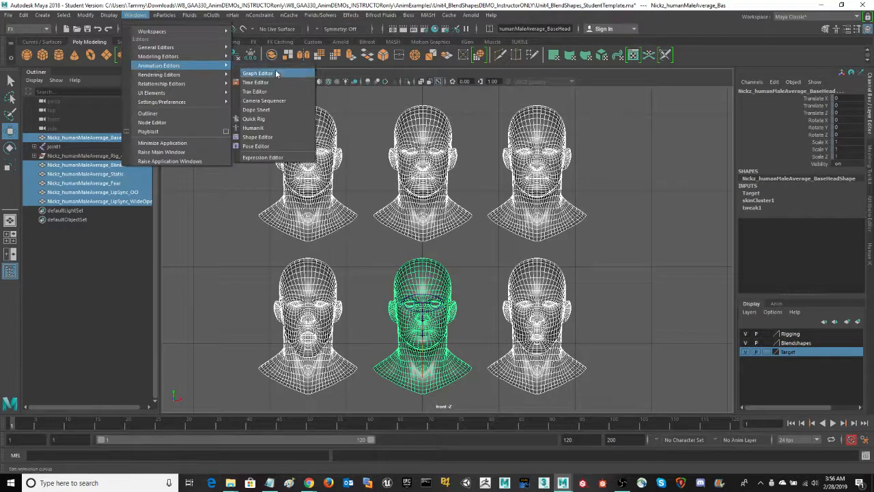
left_click(278, 139)
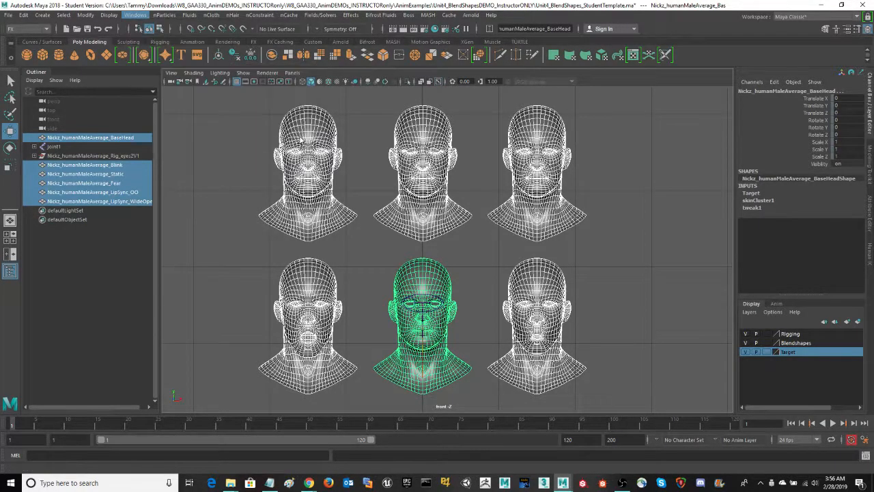
left_click_drag(246, 109, 561, 152)
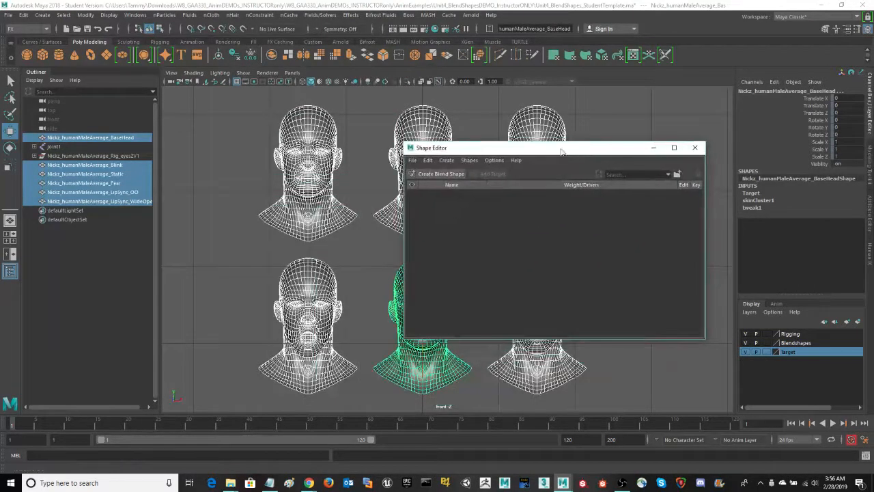
left_click(441, 174)
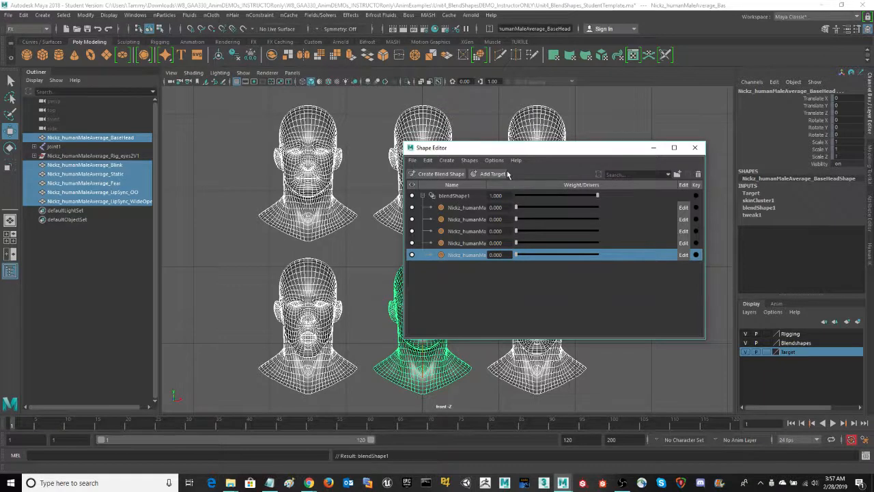
left_click(475, 349)
left_click(518, 146)
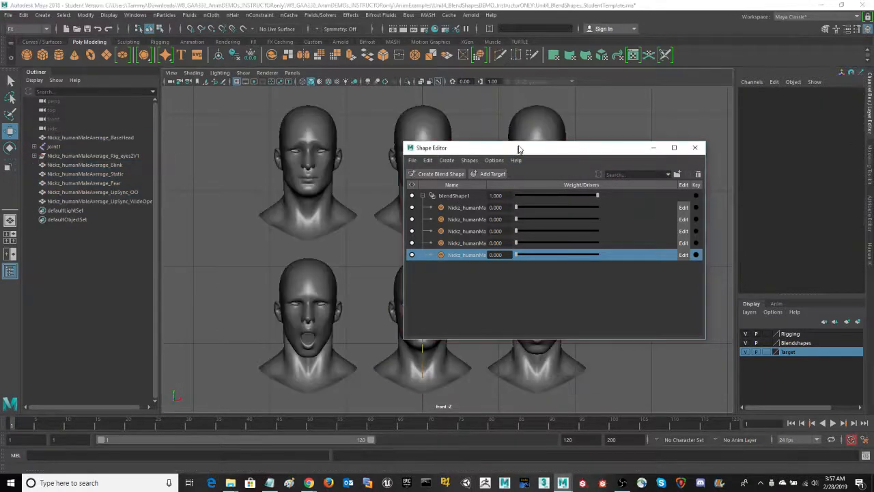
- Select the base head, expand its blendShape1 input, and try the Blink weight at 1
left_click_drag(518, 148, 521, 134)
left_click(458, 365)
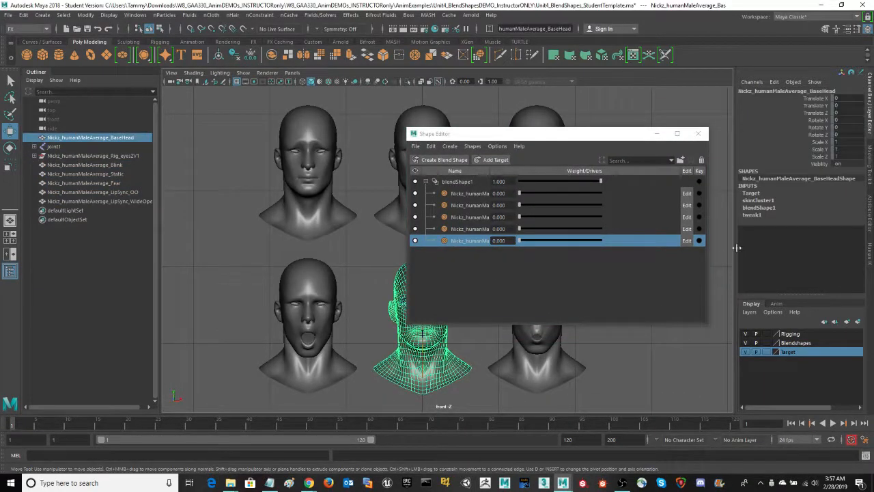
left_click(758, 207)
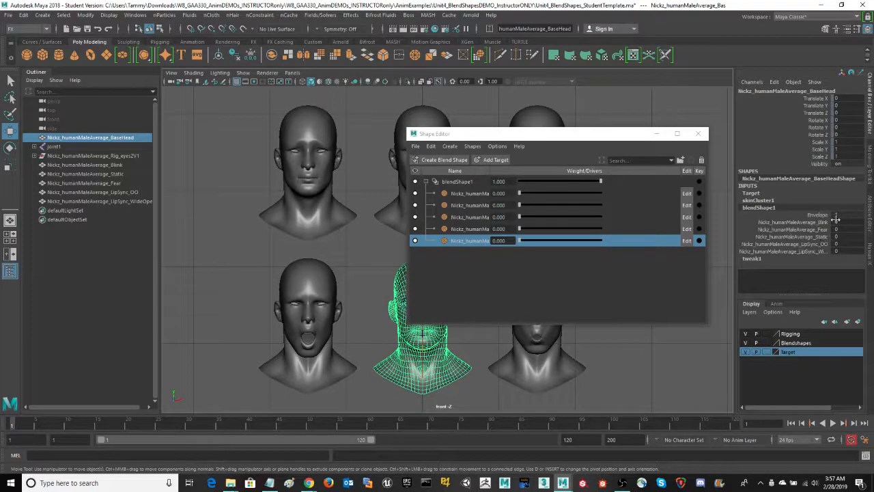
left_click(793, 222)
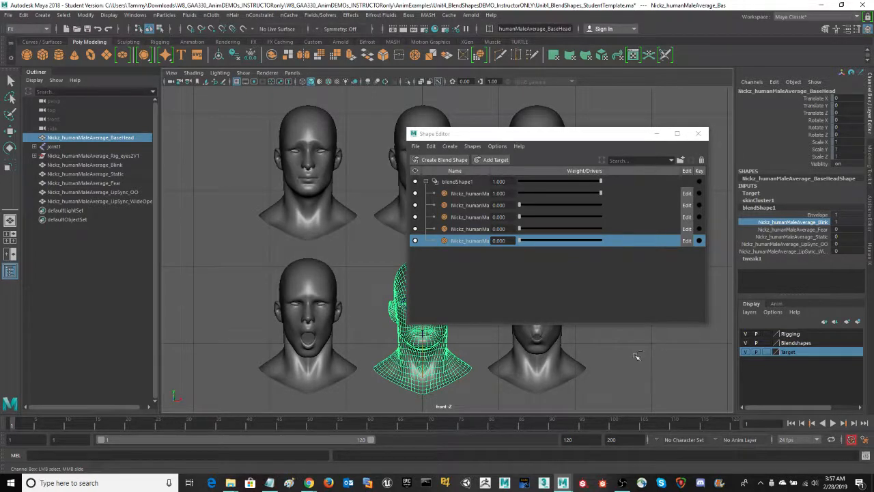
- Close the Shape Editor, undo the Blink weight change, and frame the base head in the front view
key("ctrl+z")
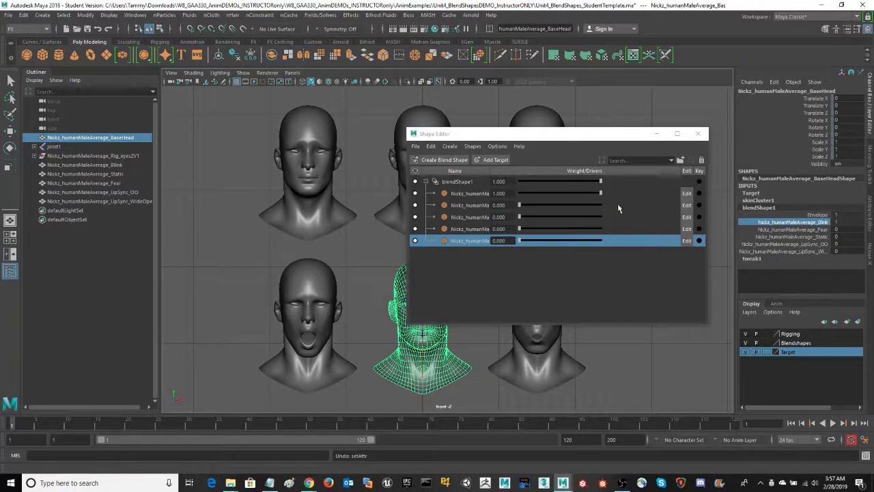
left_click(697, 133)
scroll(628, 318, "up", 2)
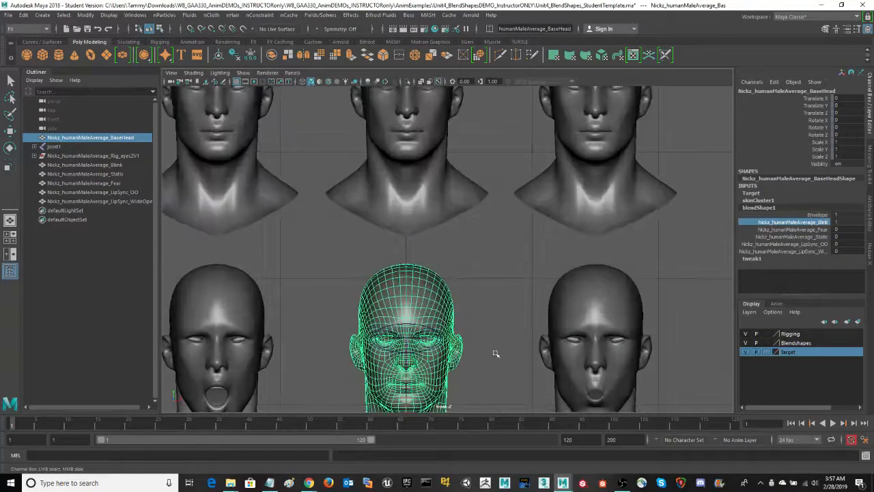
scroll(512, 239, "up", 3)
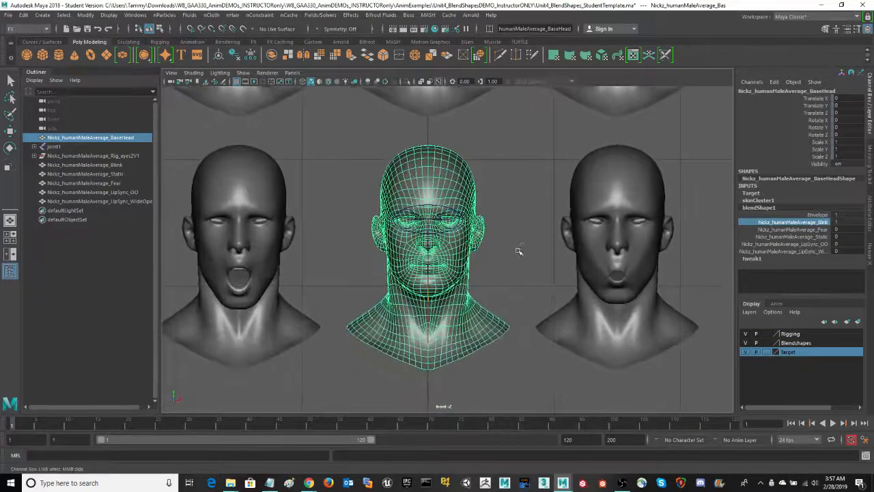
scroll(519, 251, "up", 4)
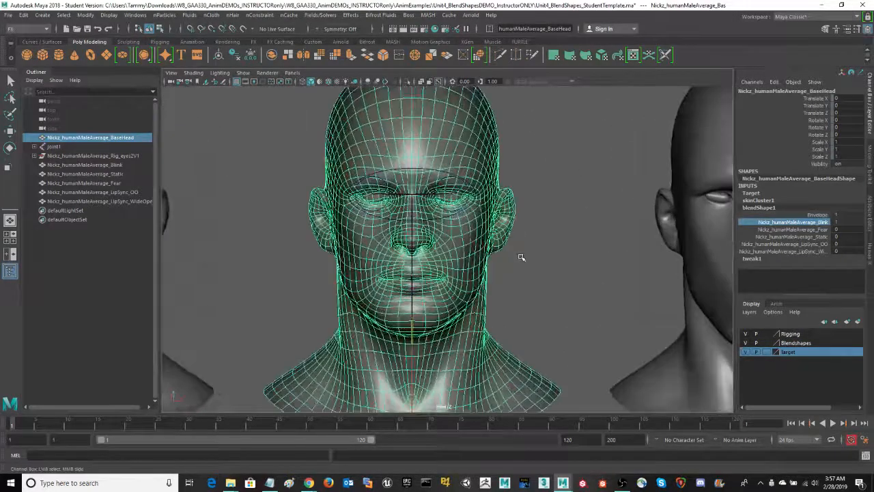
key("ctrl+z")
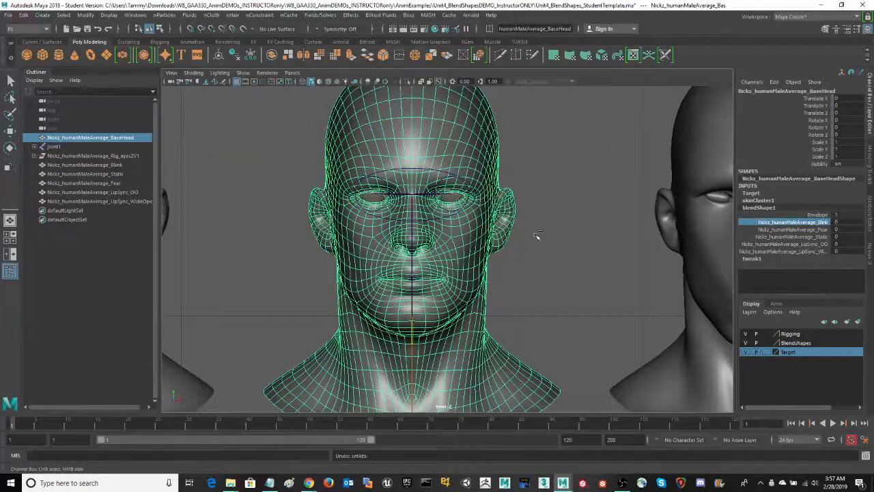
scroll(555, 283, "up", 3)
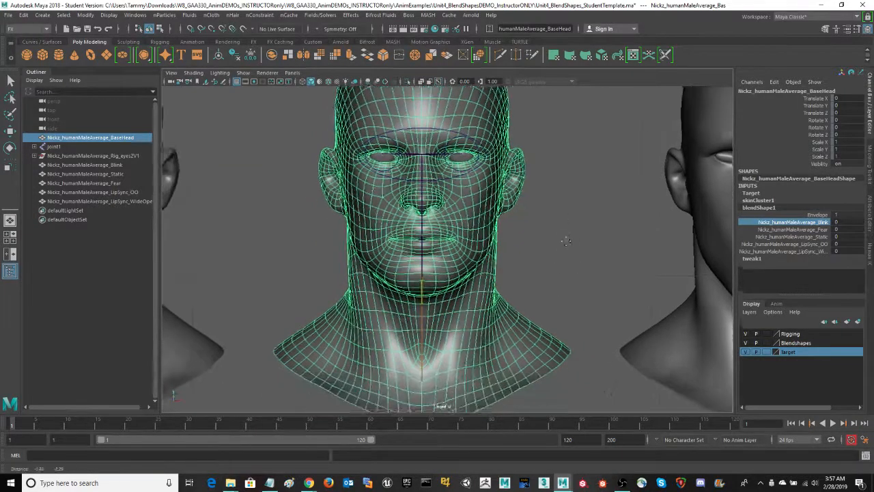
- Reselect the base head, expand its blendShape1 input again, and select the Blink channel
left_click(575, 240)
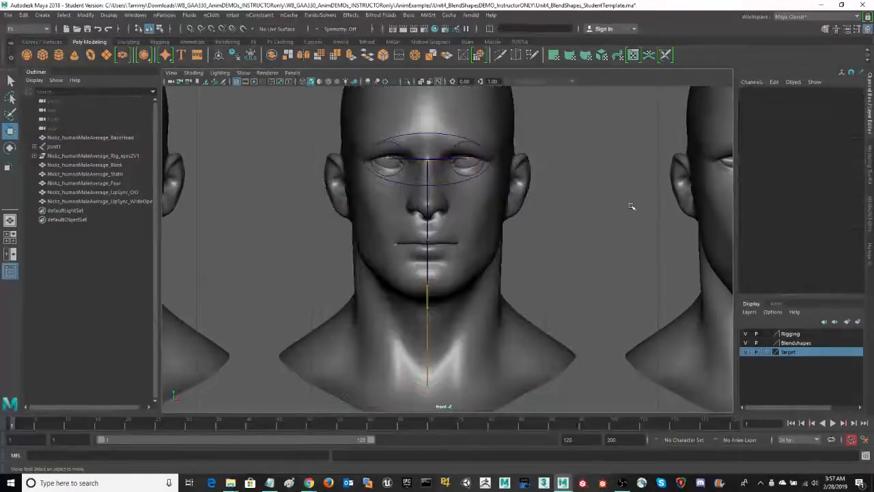
left_click_drag(547, 350, 548, 350)
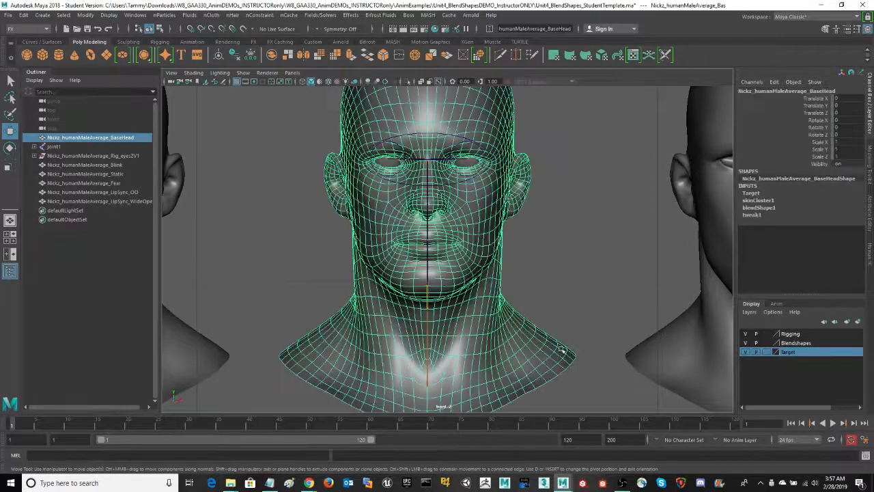
left_click(759, 200)
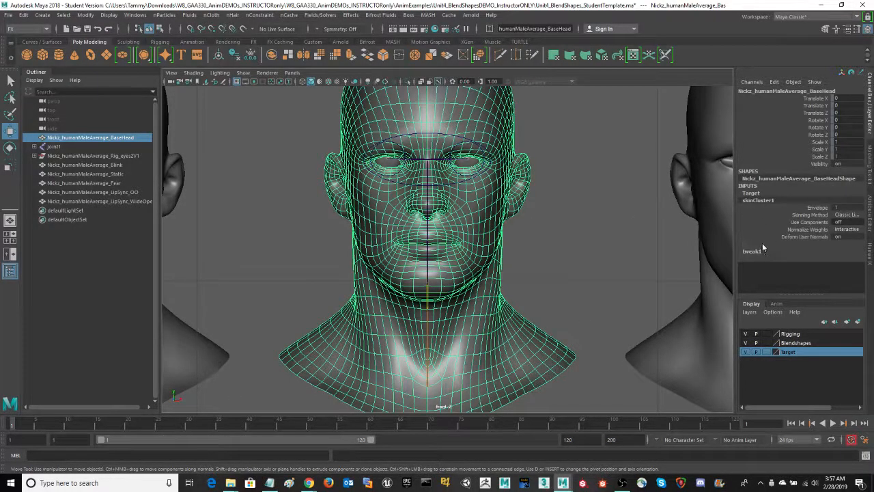
left_click(762, 244)
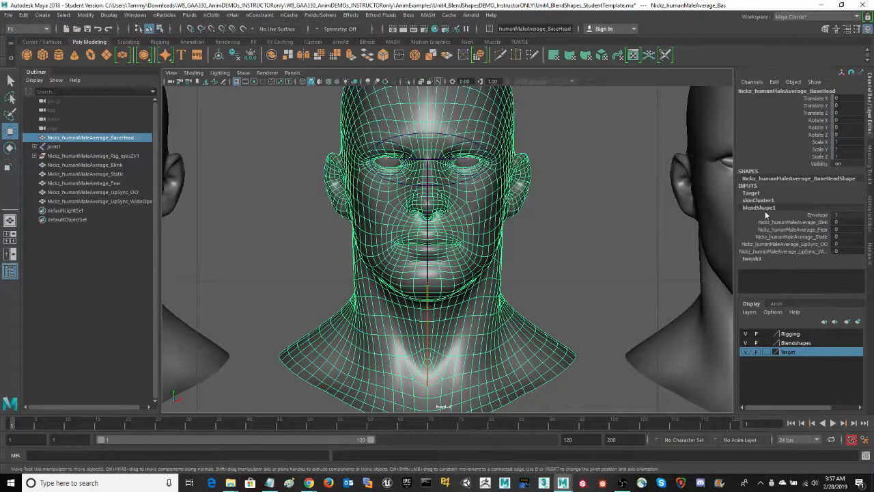
left_click(804, 222)
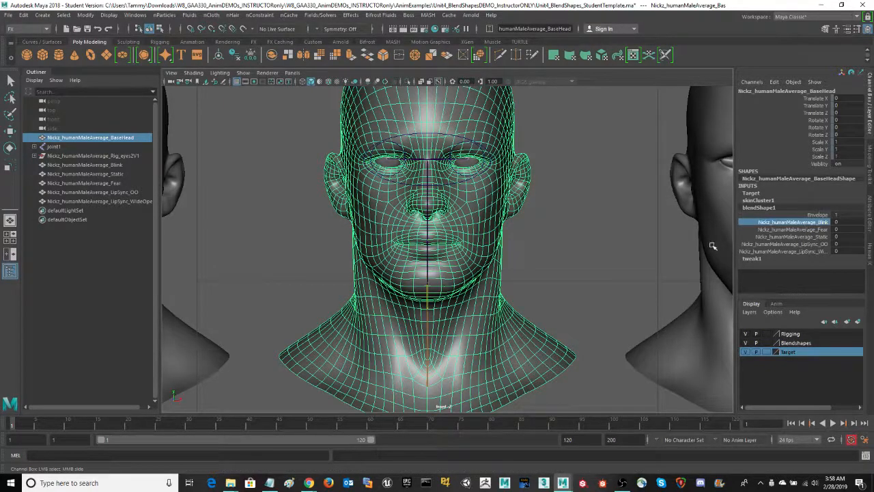
- Set a key on the base head's Blink weight at frame 1
scroll(575, 279, "up", 2)
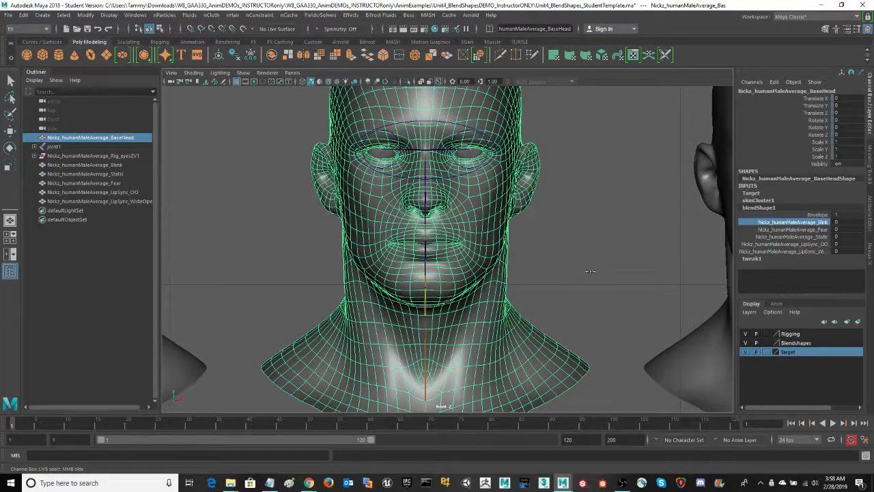
middle_click_drag(590, 271, 516, 274)
right_click(824, 225)
left_click(758, 223)
double_click(836, 222)
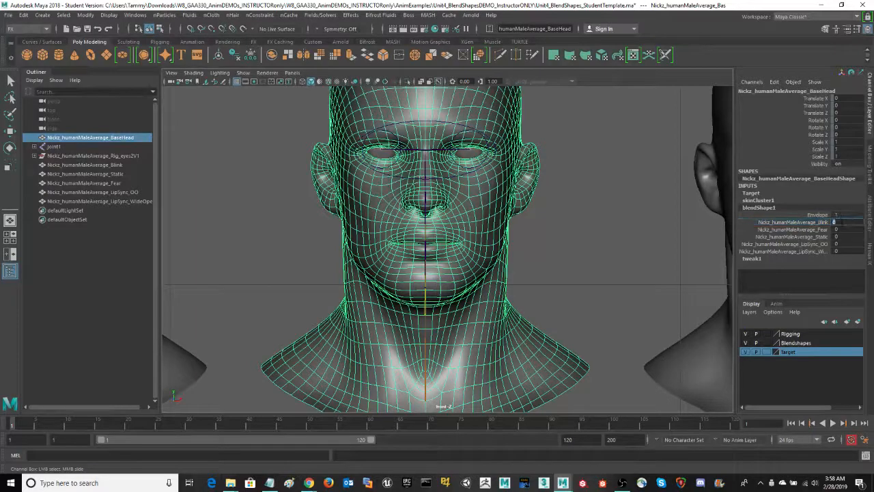
left_click(825, 223)
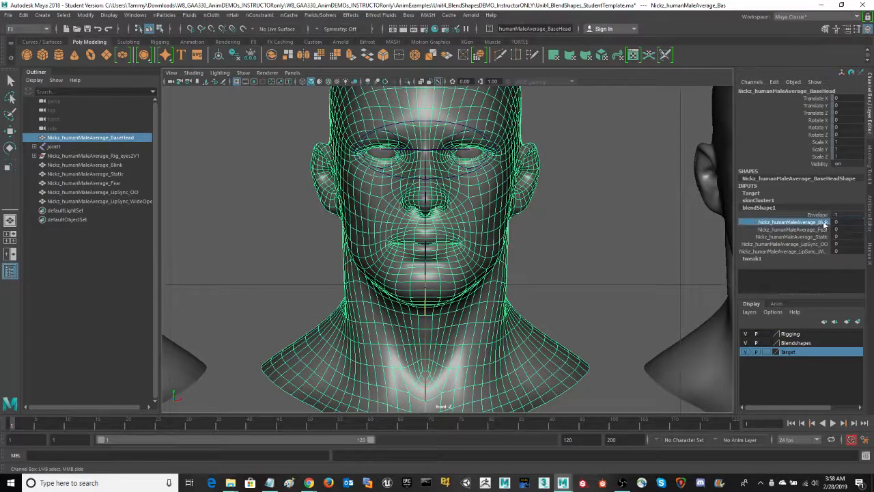
right_click(819, 223)
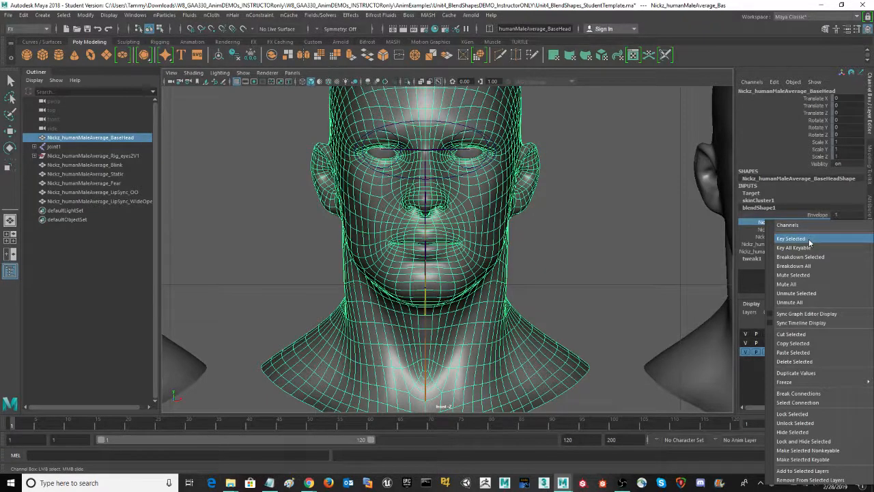
left_click(810, 241)
- Clear the selection, play back the animation to check the jaw motion, and return to frame 1
left_click(598, 248)
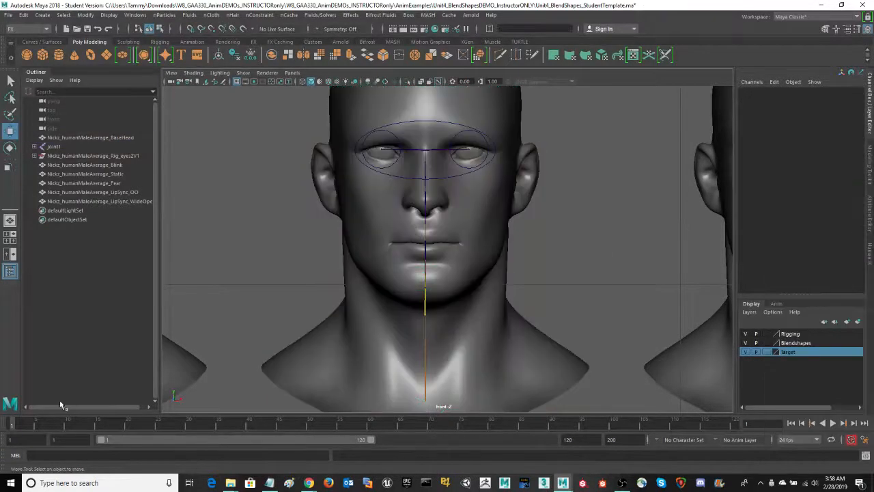
key("alt+v")
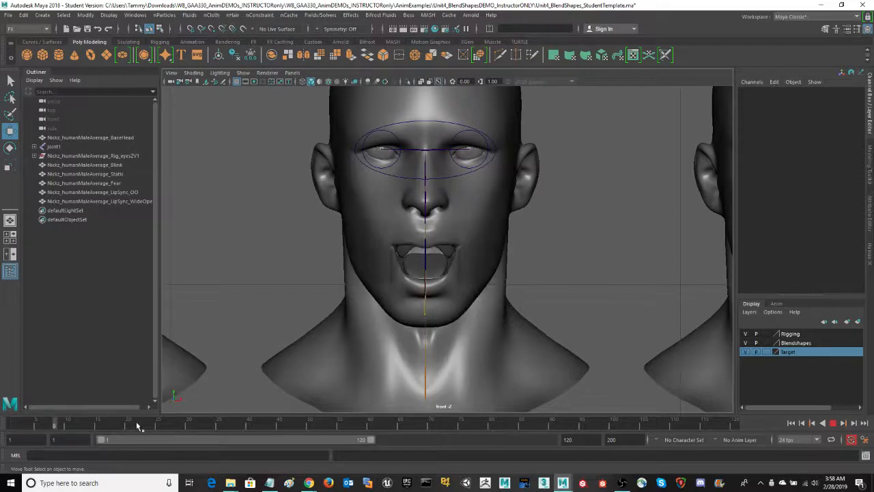
mouse_move(4, 427)
left_mouse_down()
mouse_move(195, 428)
mouse_move(4, 425)
mouse_move(12, 422)
left_mouse_up()
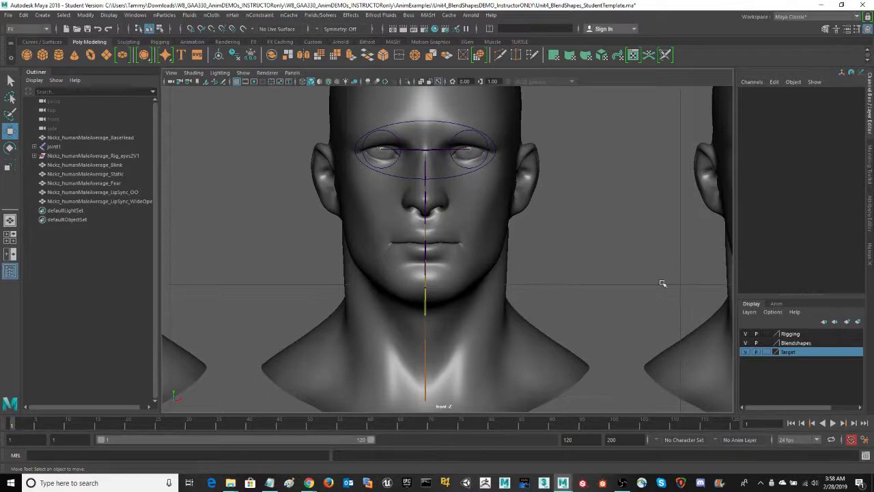
- Switch to a full-size perspective view close to the base head and turn off wireframe on shaded
left_click(425, 359)
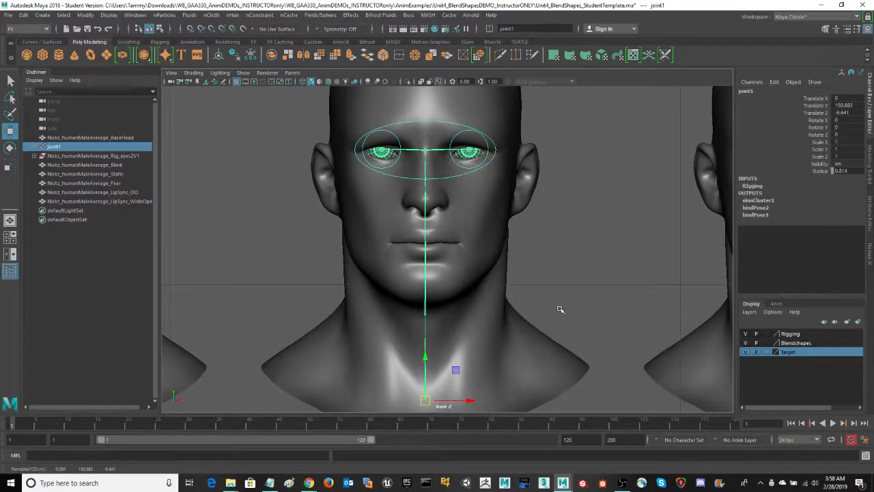
left_click_drag(583, 299, 562, 296, "alt")
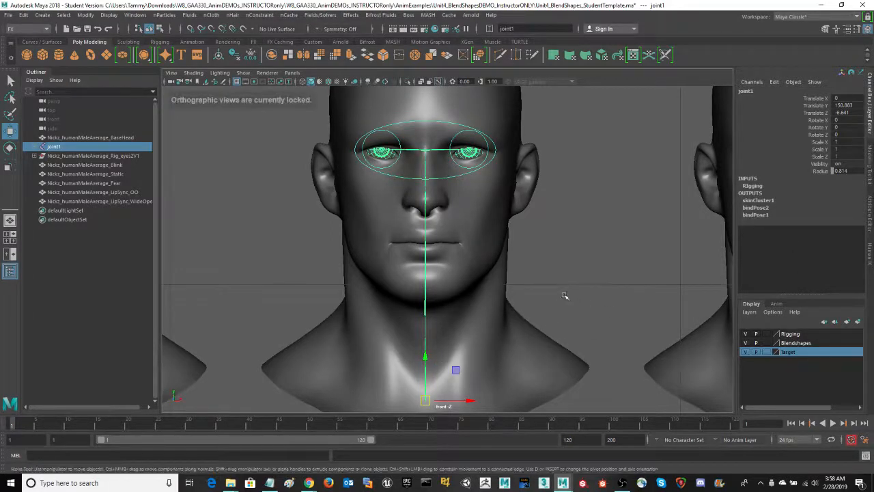
key("space")
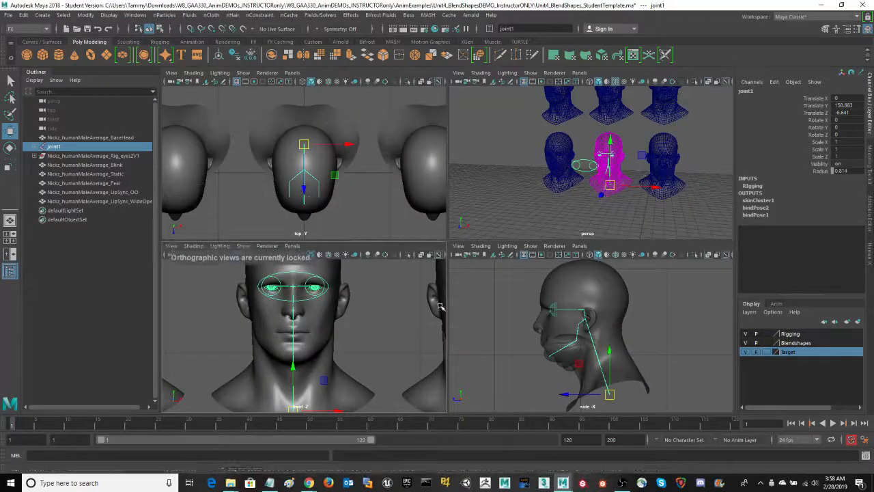
key("space")
key("space")
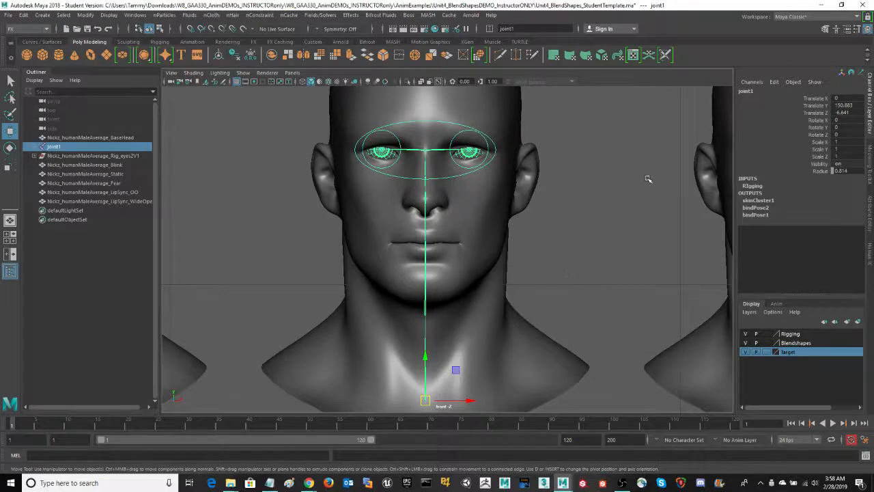
key("space")
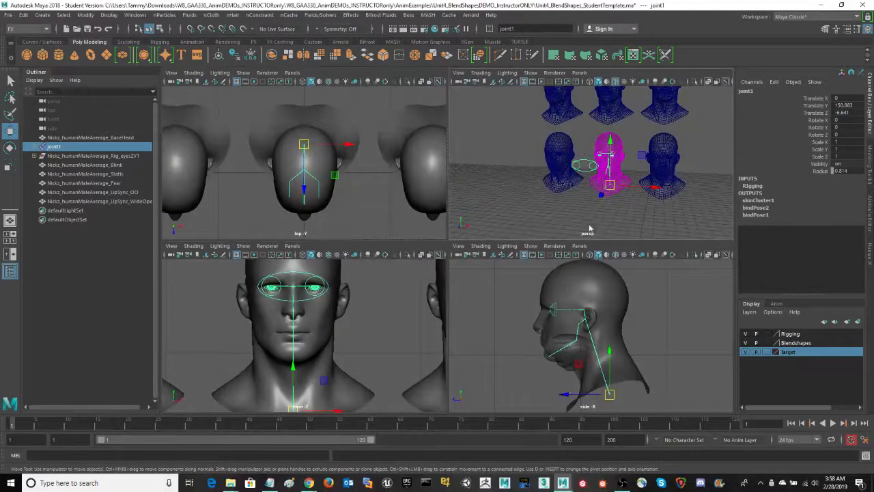
key("space")
mouse_move(446, 324)
left_mouse_down("alt")
mouse_move(428, 324)
mouse_move(433, 318)
left_mouse_up("alt")
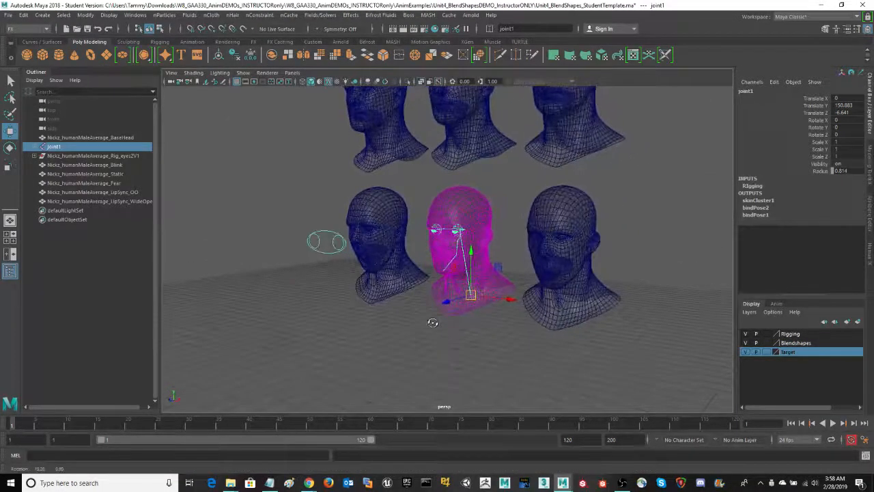
right_click_drag(396, 332, 615, 316, "alt")
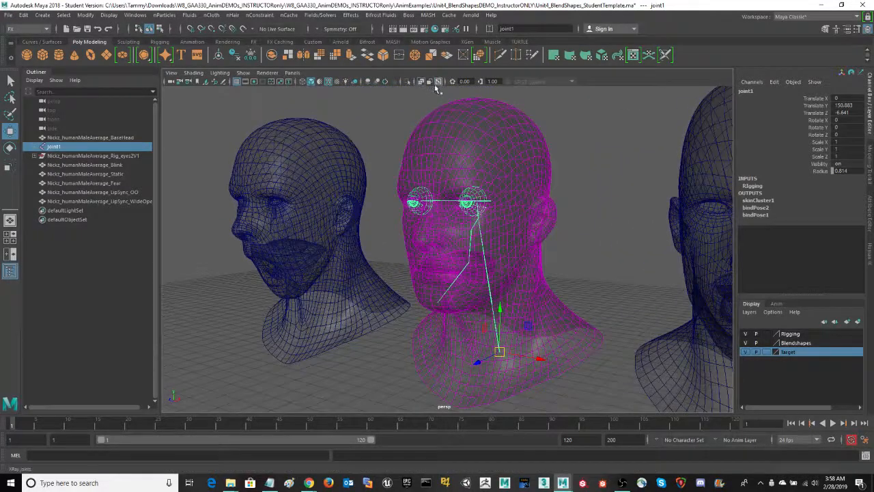
left_click(319, 81)
left_click(311, 81)
scroll(654, 269, "up", 3)
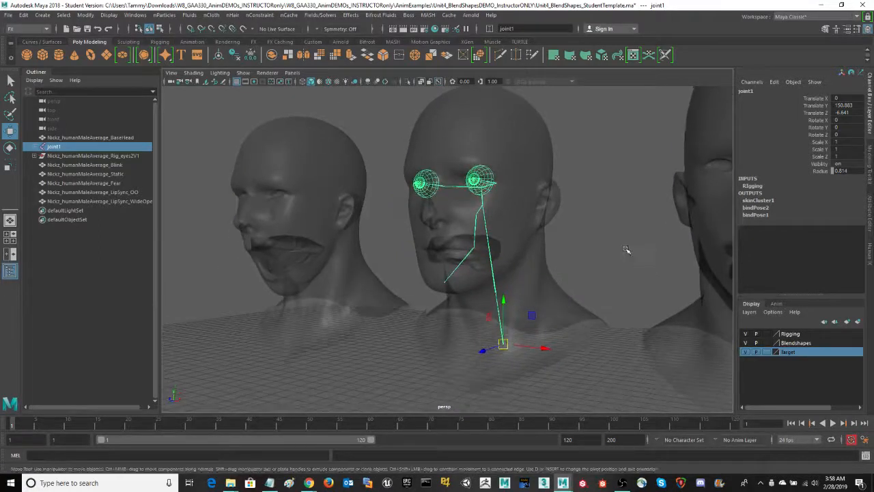
- Select the jaw joint joint4, copy its key at frame 1, paste it at frame 20, and return to the four-view layout
left_click(630, 250)
left_click(475, 224)
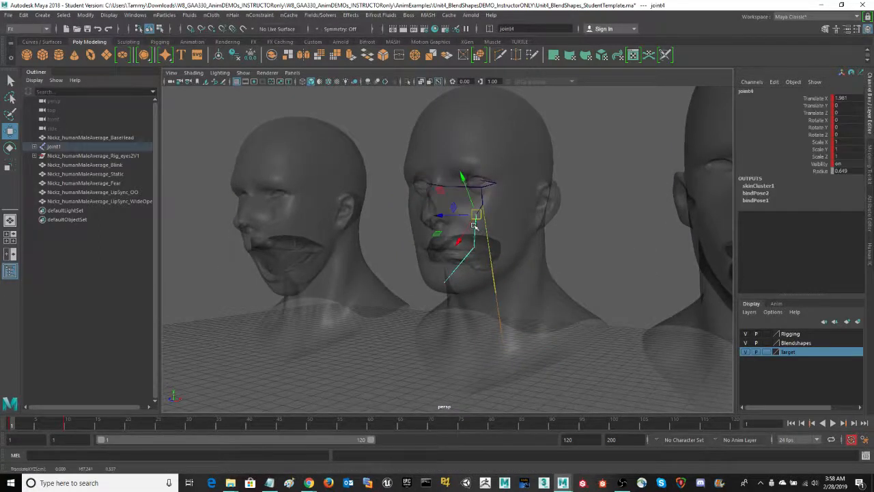
mouse_move(21, 424)
left_mouse_down()
mouse_move(273, 426)
mouse_move(14, 427)
left_mouse_up()
right_click(13, 427)
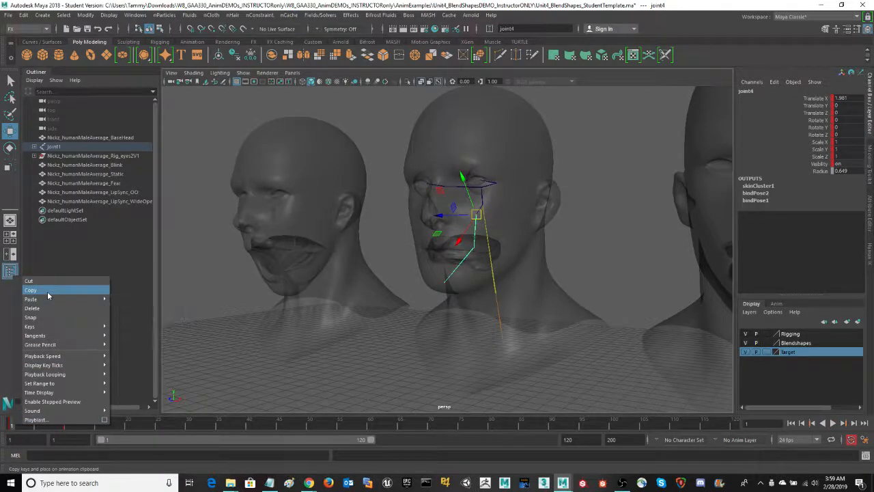
left_click(47, 291)
left_click_drag(30, 426, 128, 427)
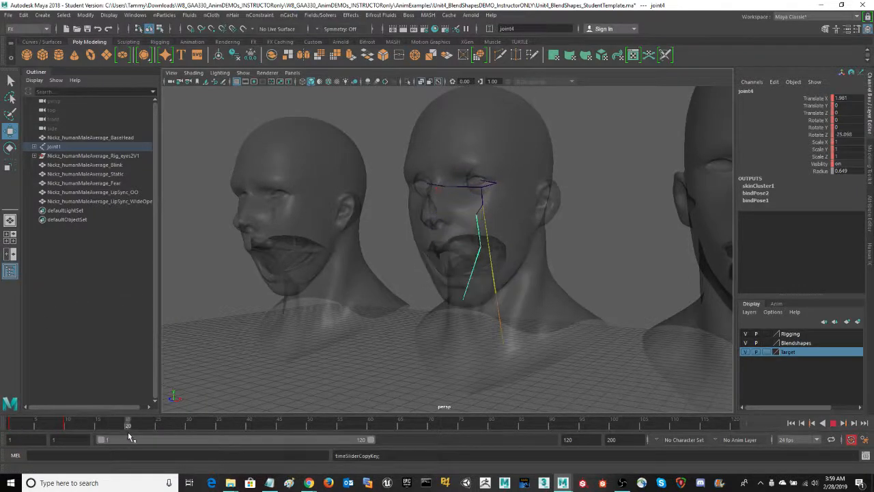
right_click(129, 425)
mouse_move(168, 294)
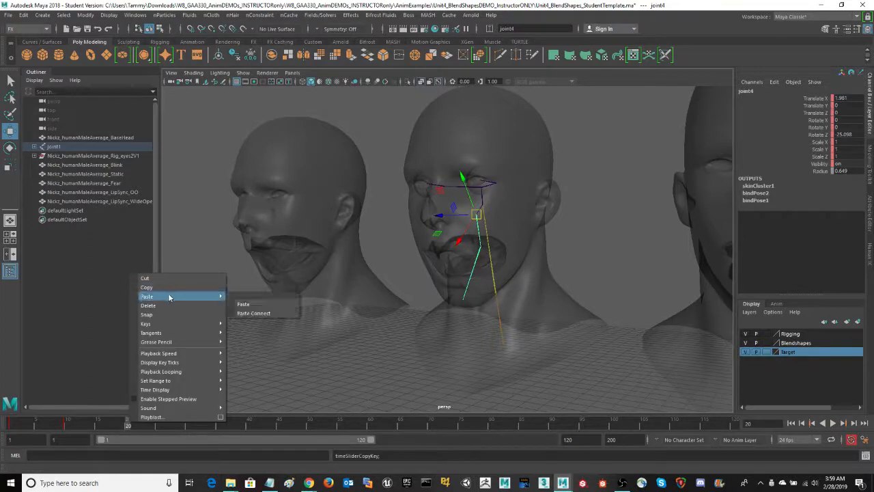
left_click(259, 305)
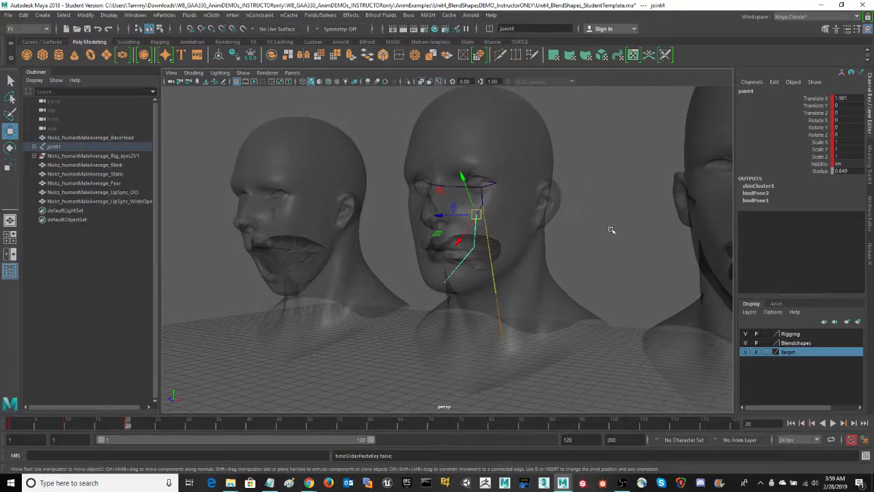
key("space")
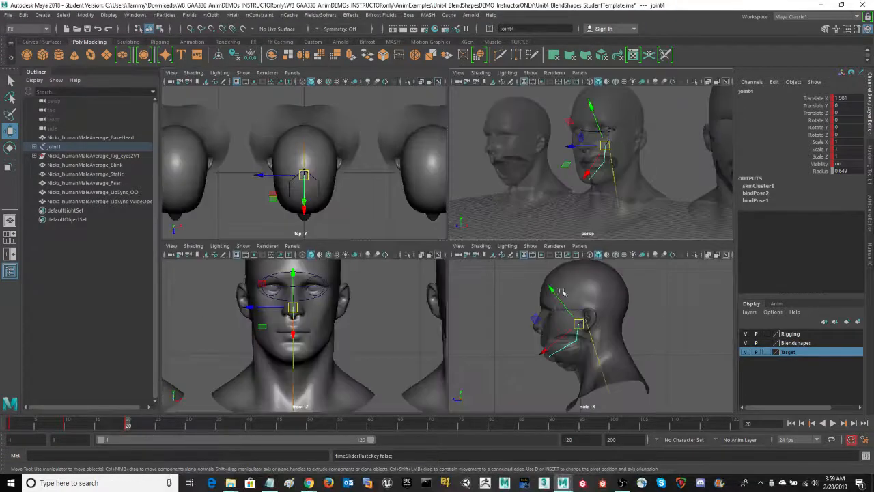
- Enlarge the front view on the base head and review the jaw animation between frames 1 and 20
key("space")
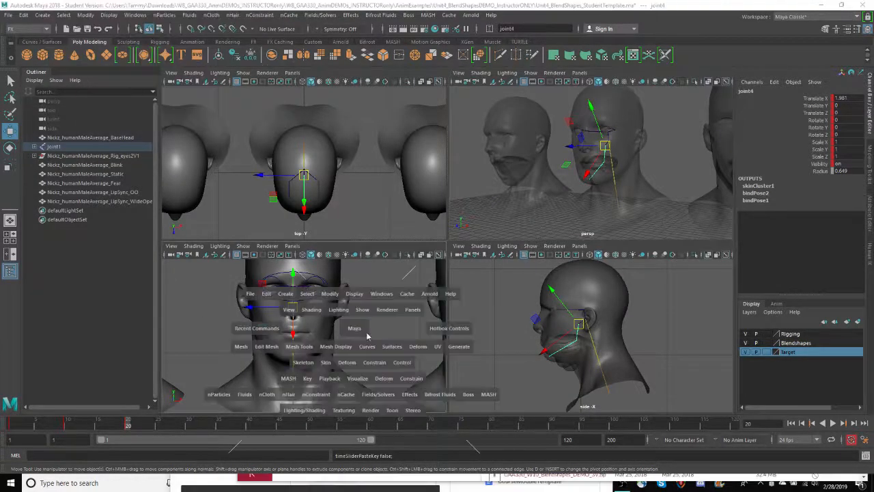
scroll(541, 291, "up", 1)
scroll(541, 292, "down", 1)
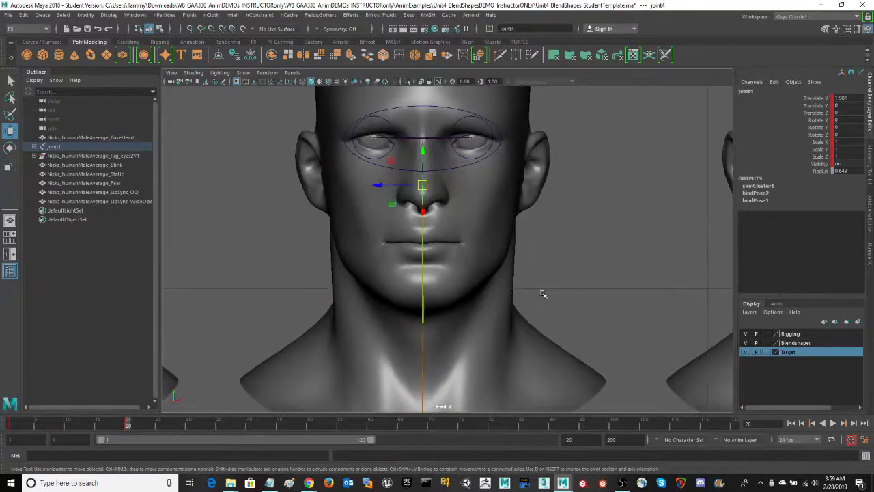
middle_click_drag(568, 255, 562, 297, "alt")
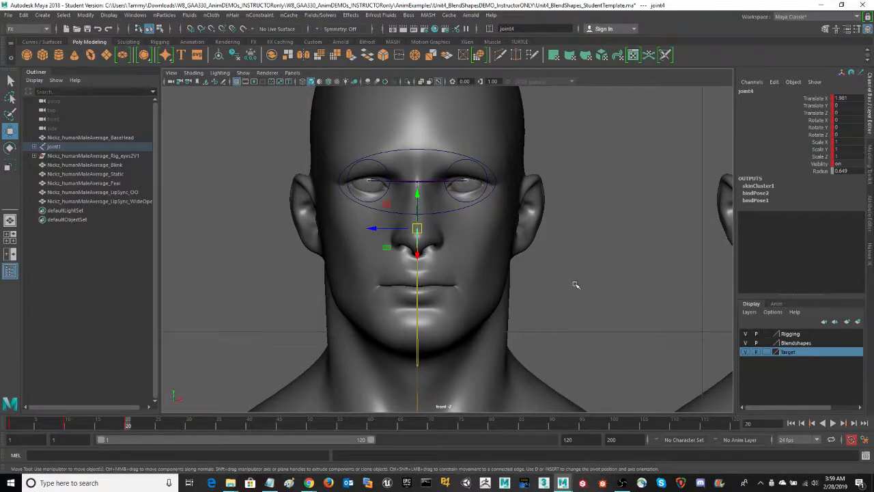
scroll(575, 284, "up", 1)
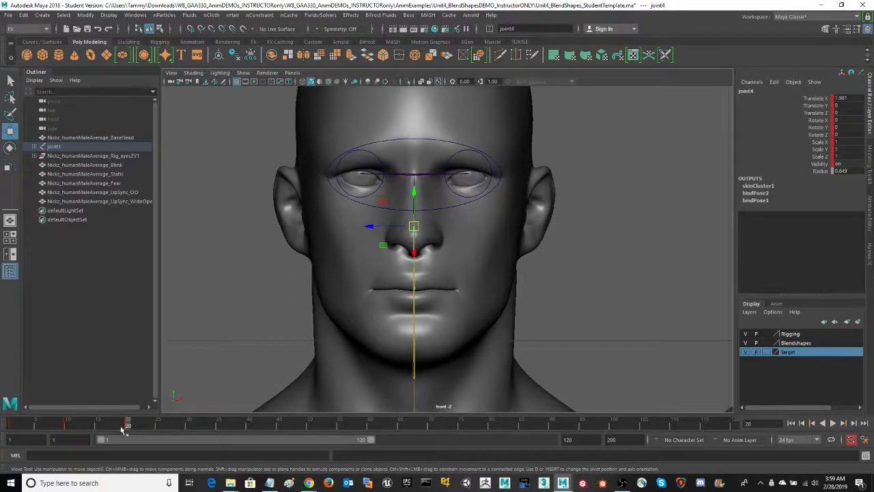
key("alt+v")
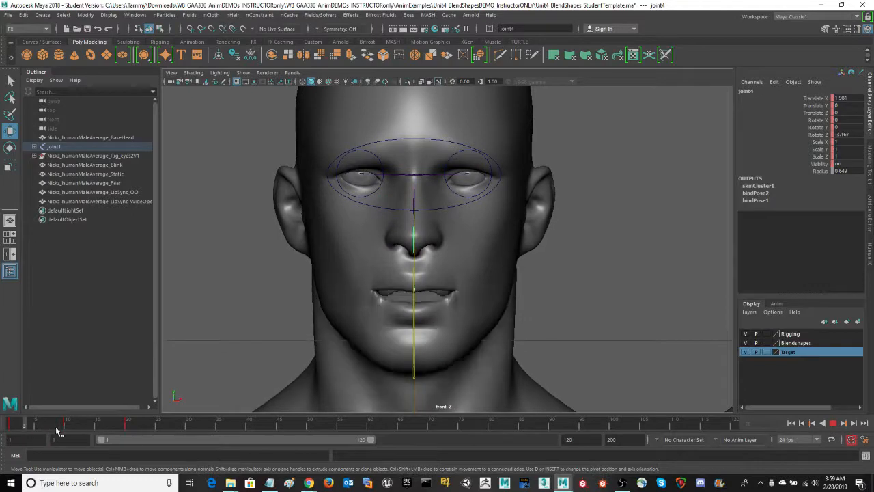
mouse_move(56, 429)
left_mouse_down()
mouse_move(101, 429)
mouse_move(50, 433)
left_mouse_up()
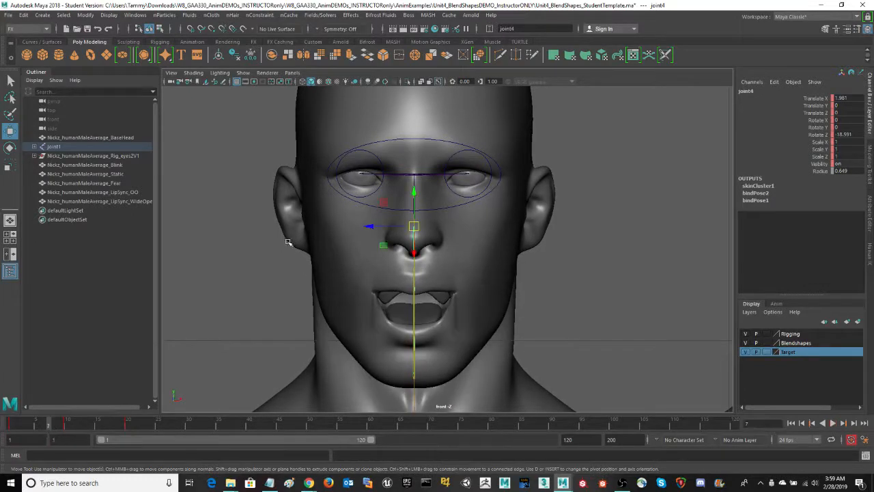
key("alt+v")
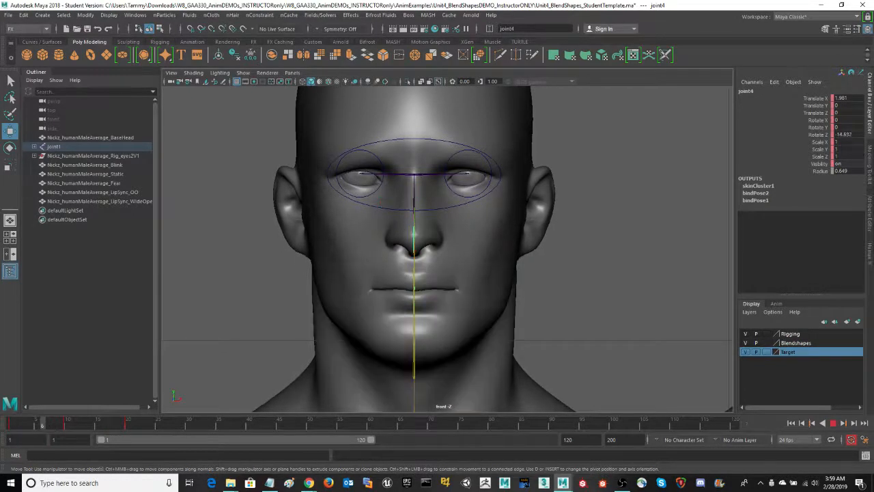
key("alt+v")
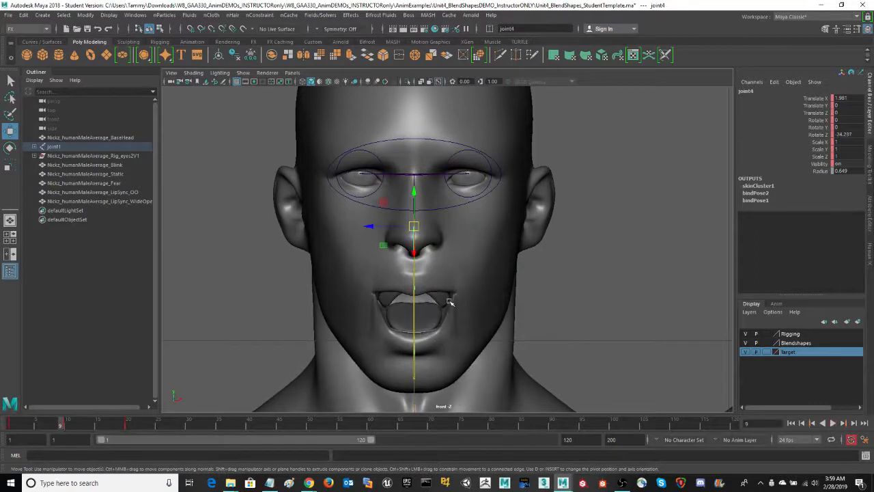
key("alt+v")
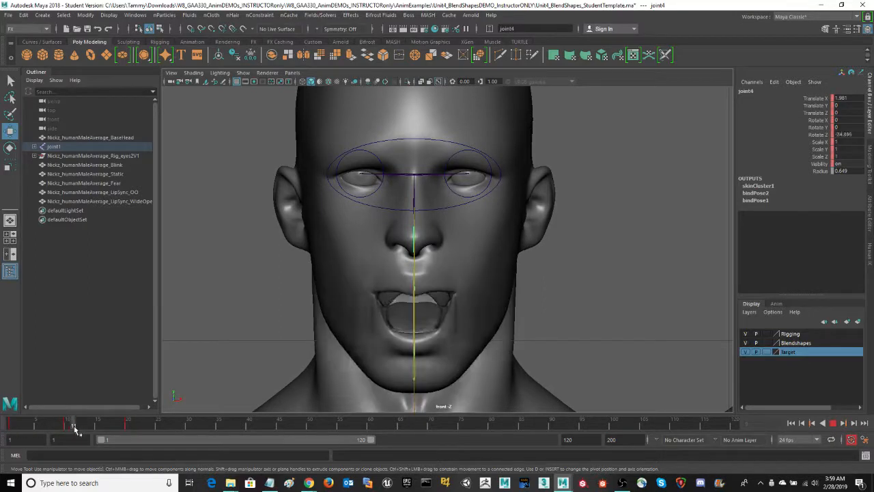
left_click(129, 427)
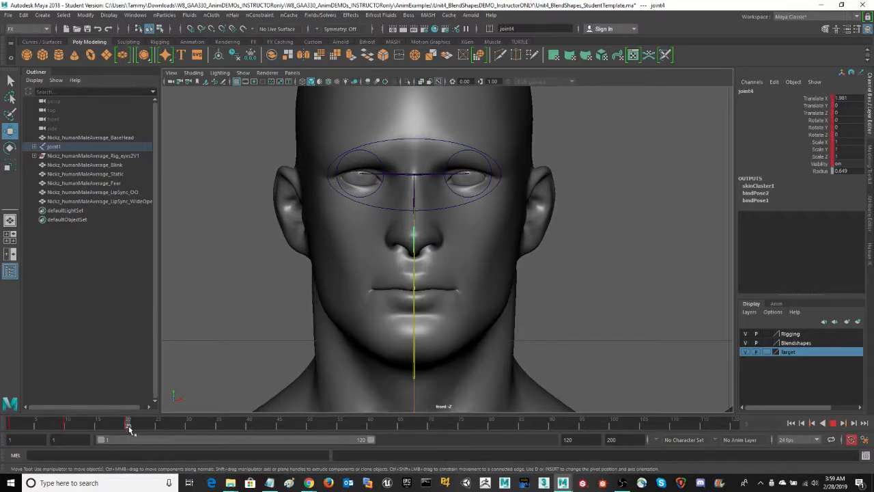
- Select the base head, expand its blendShape1 channels, and key the Blink weight at 0 on frame 1
scroll(592, 295, "down", 4)
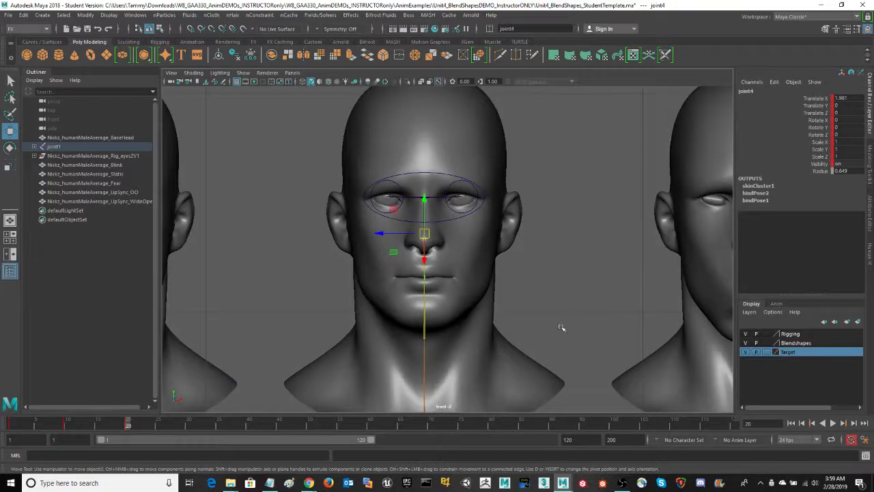
scroll(560, 328, "down", 1)
left_click(523, 363)
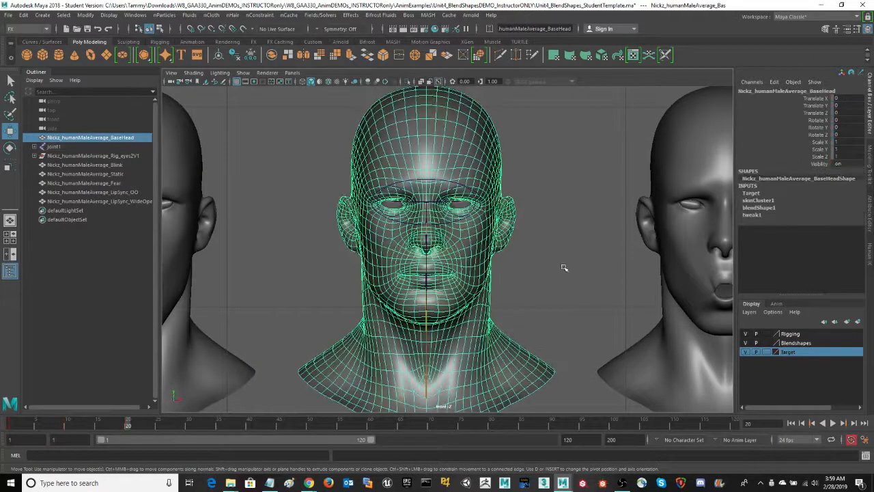
left_click(768, 208)
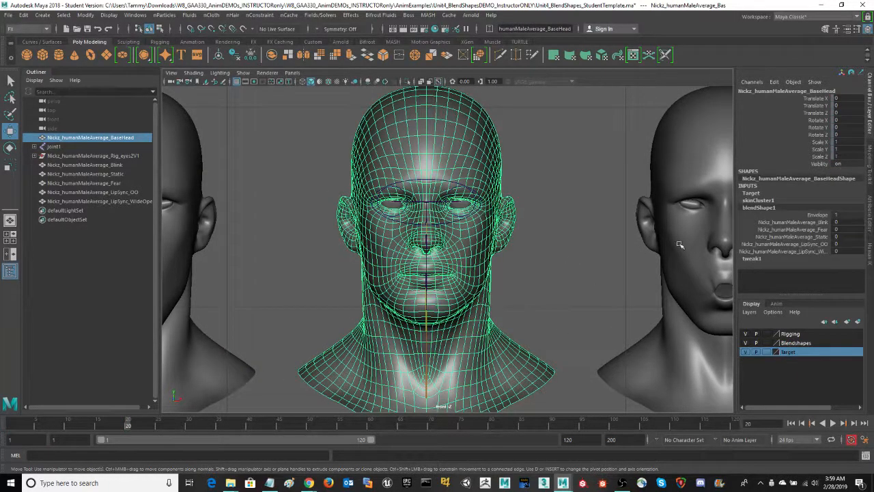
left_click_drag(128, 425, 12, 425)
left_click(790, 223)
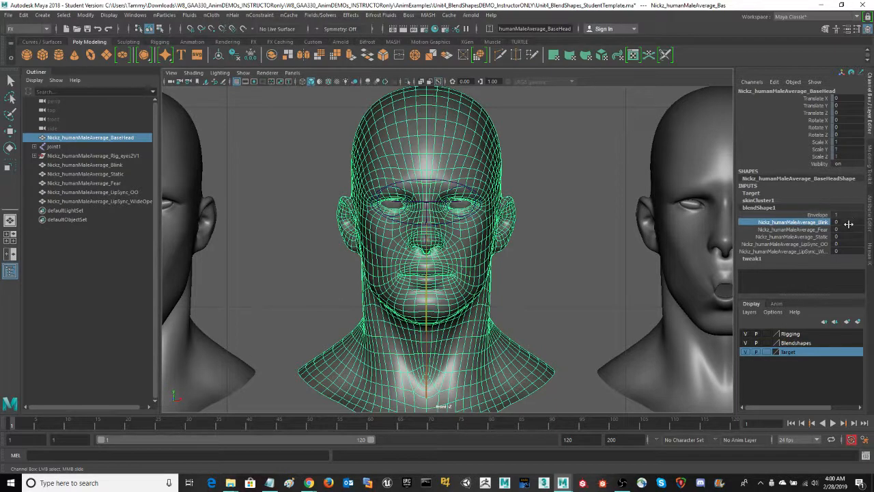
right_click(804, 224)
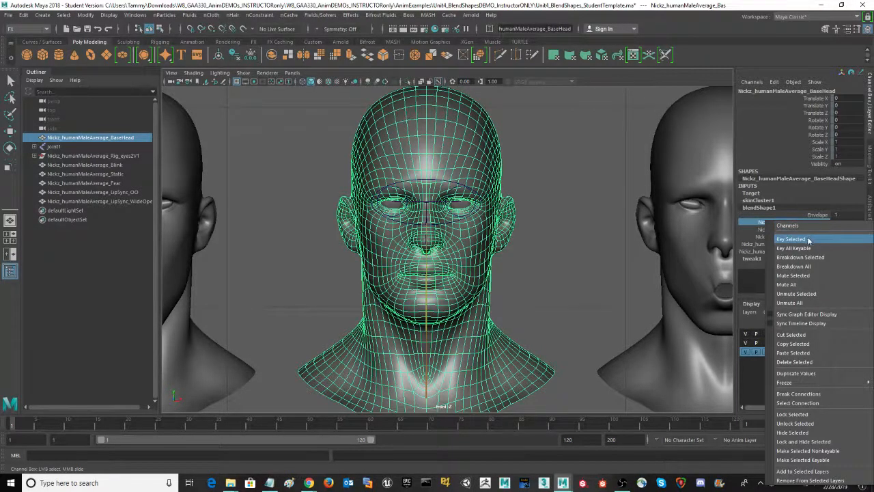
left_click(809, 239)
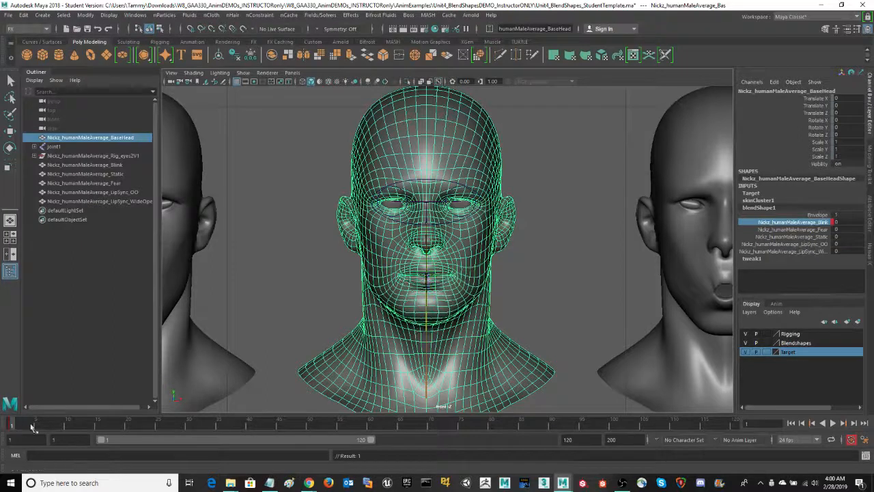
- Set the base head's Blink weight to 1 at frame 11 and key it
left_click_drag(32, 427, 73, 425)
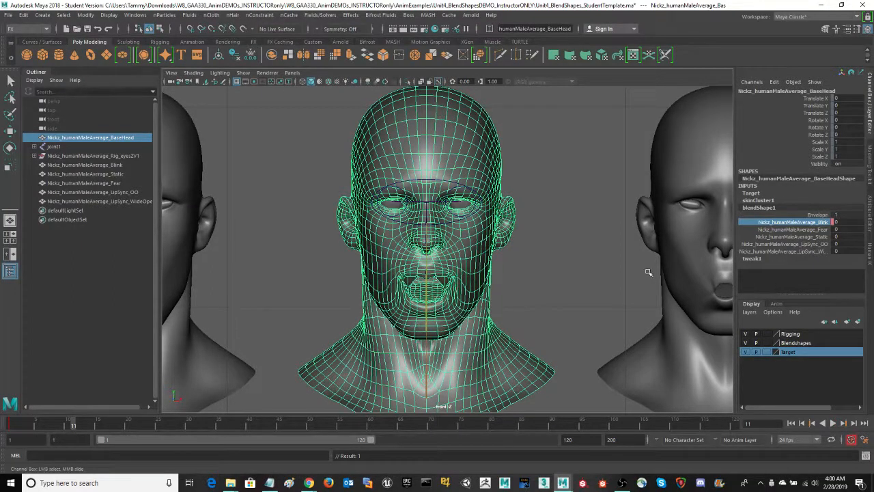
middle_click_drag(648, 272, 611, 295)
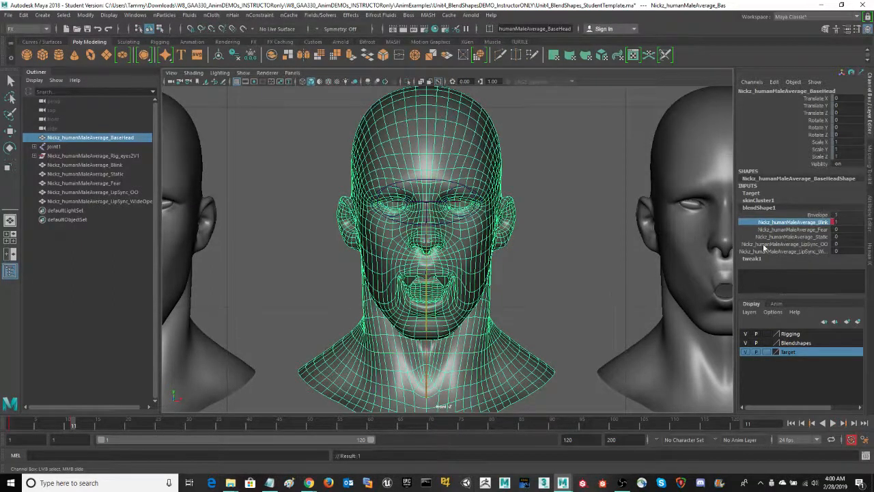
right_click(790, 226)
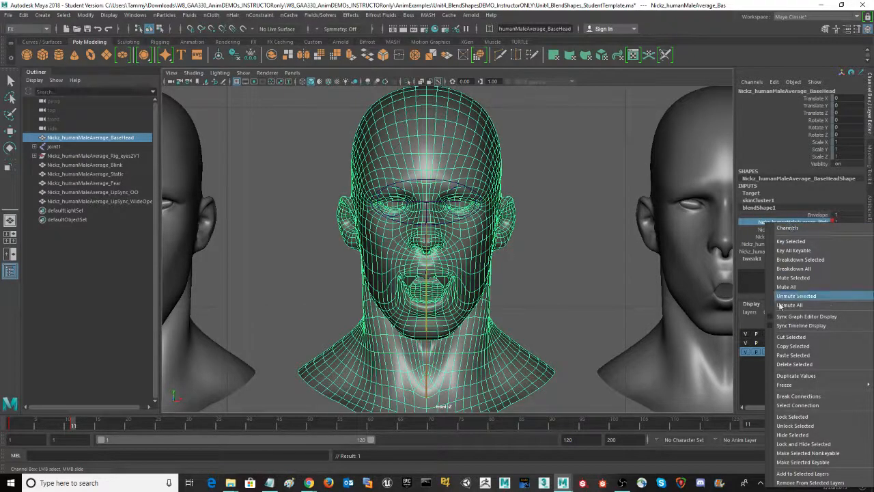
left_click(790, 242)
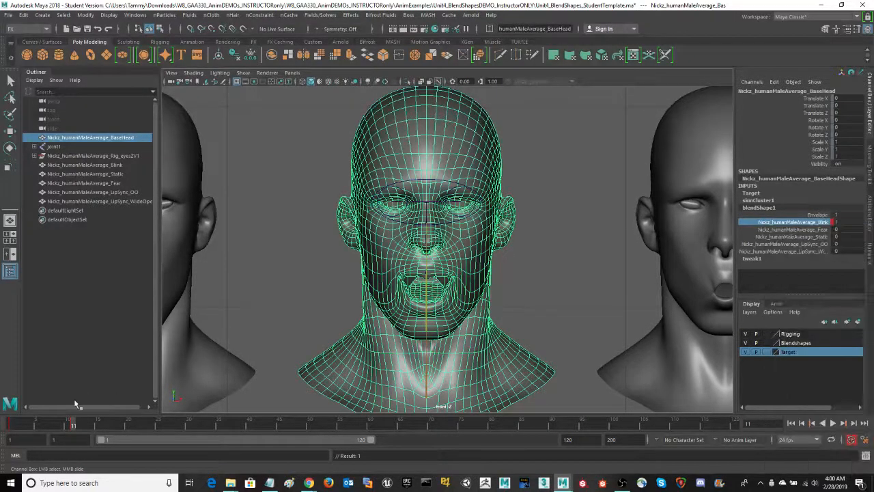
- Key the Blink weight at 0 on frame 20, play back the blink, and return to frame 1
left_click_drag(75, 428, 130, 427)
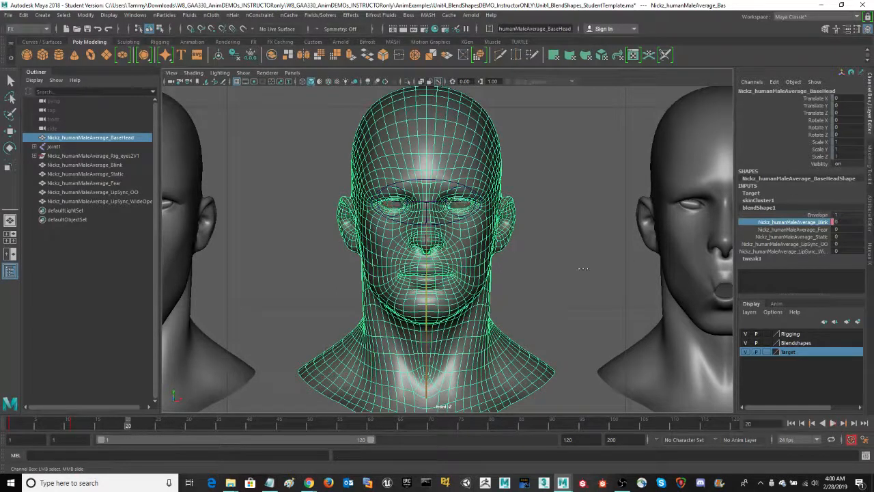
middle_click_drag(559, 269, 539, 270)
key("alt+v")
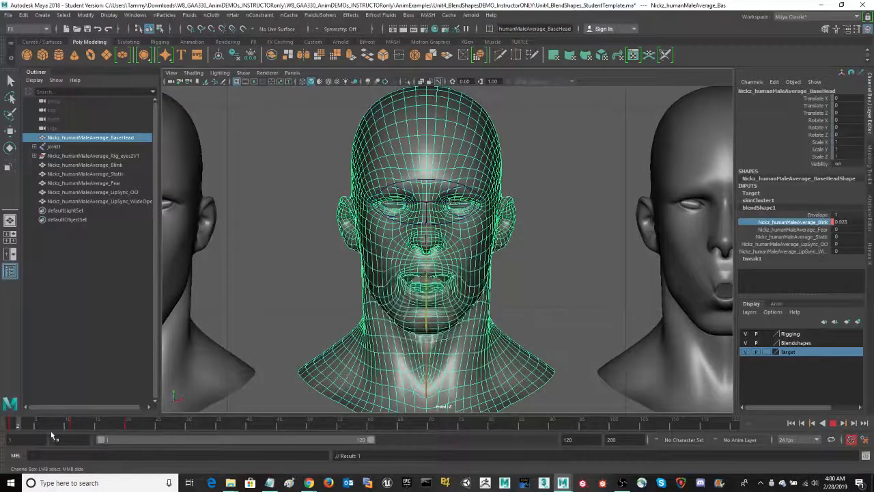
left_click_drag(107, 430, 2, 431)
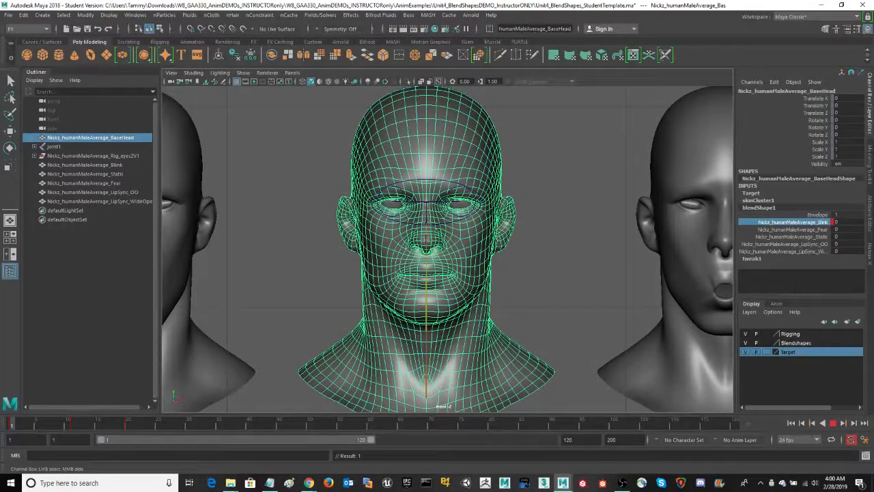
key("Escape")
- Select the eye control curve nurbsCircle1 around the eyes and key all its transforms at frame 1
left_click(431, 179)
key("w")
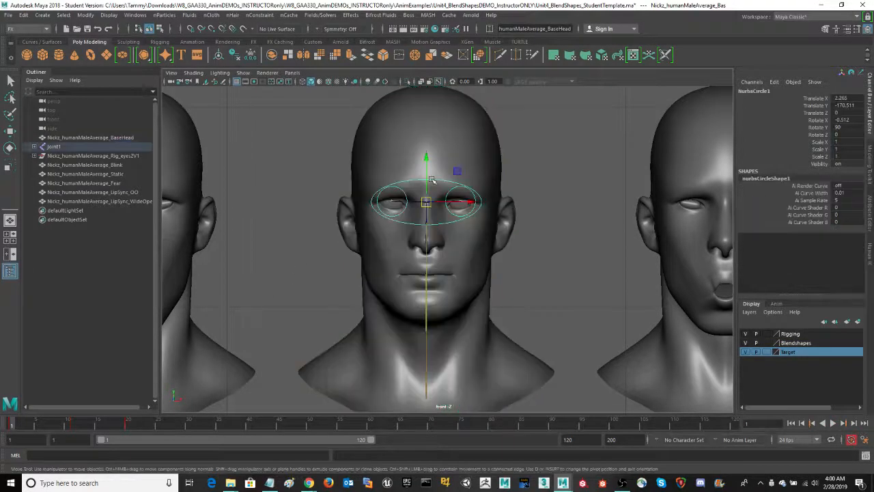
scroll(523, 224, "up", 4)
scroll(523, 224, "up", 1)
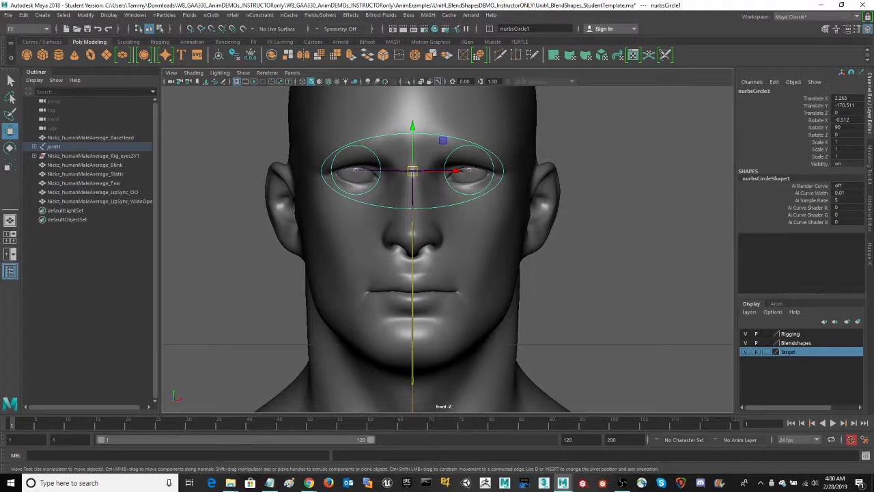
key("s")
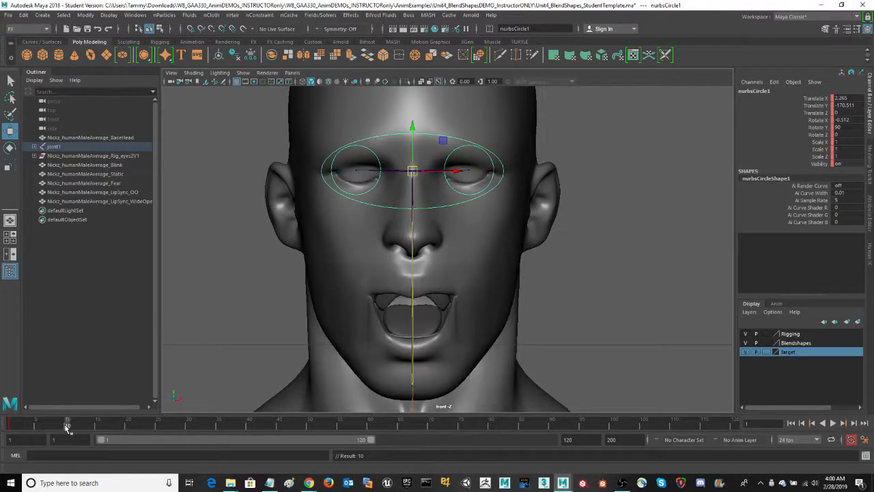
- At frame 4, move the eye control to about Translate Y -178.5 and Z -11.3, then play back and return to frame 1
key("alt+v")
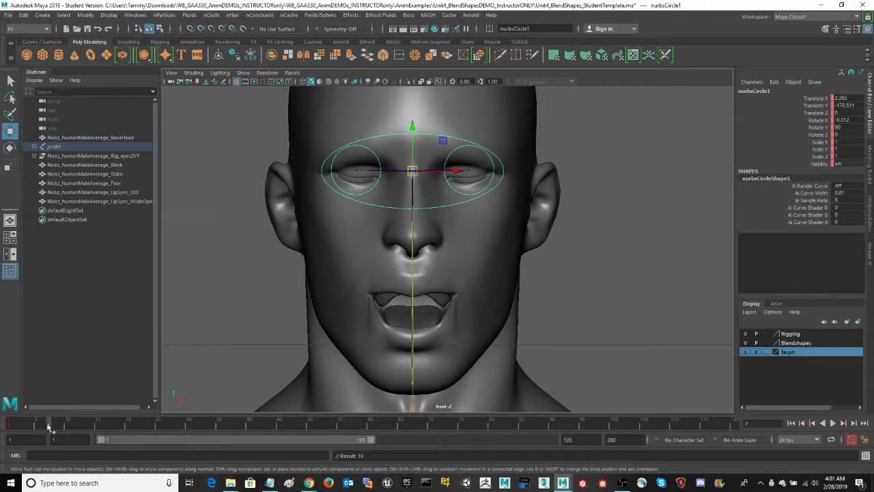
key("alt+v")
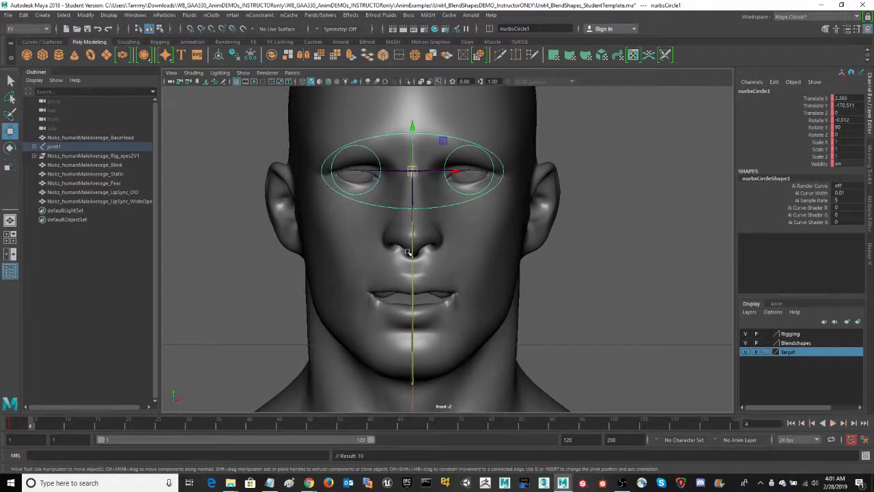
middle_click_drag(594, 241, 782, 376)
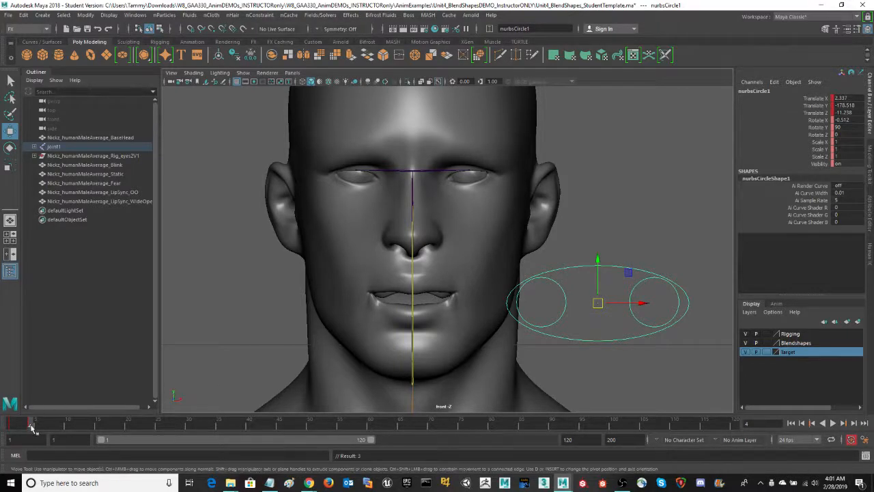
key("alt+v")
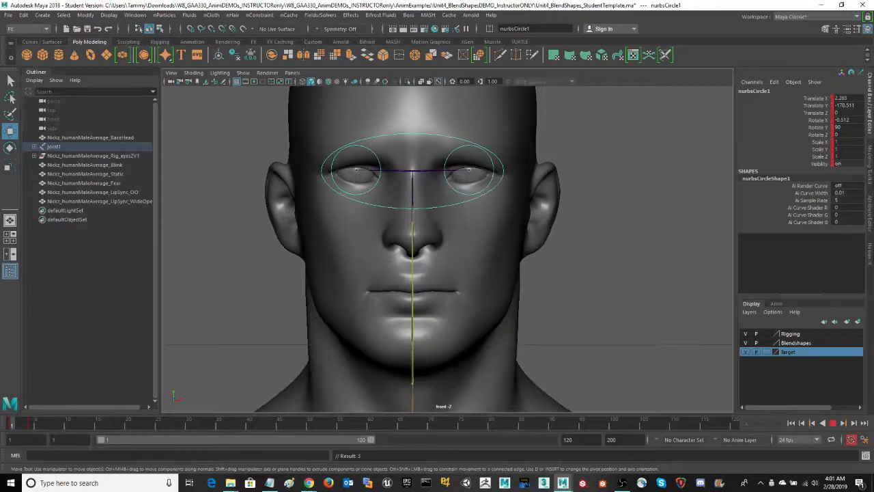
key("Escape")
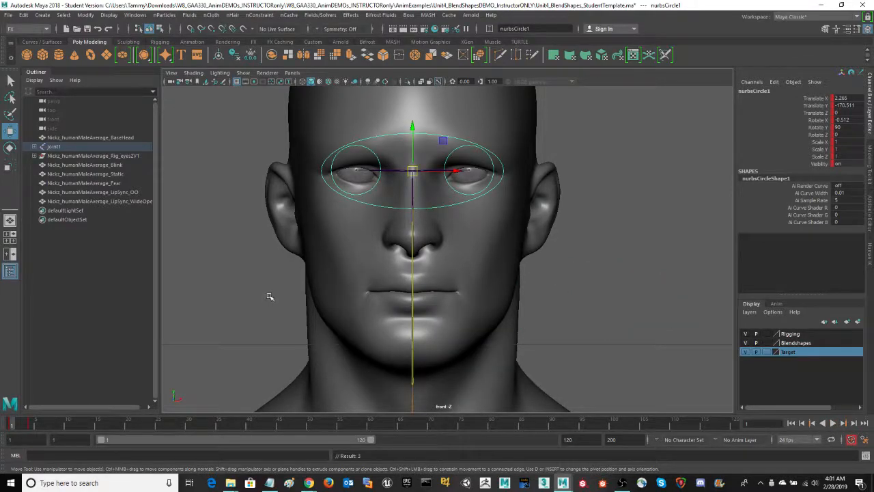
- Select the base head, expand its blendShape1 channels, and key the Fear weight at 0 on frame 1
left_click(498, 256)
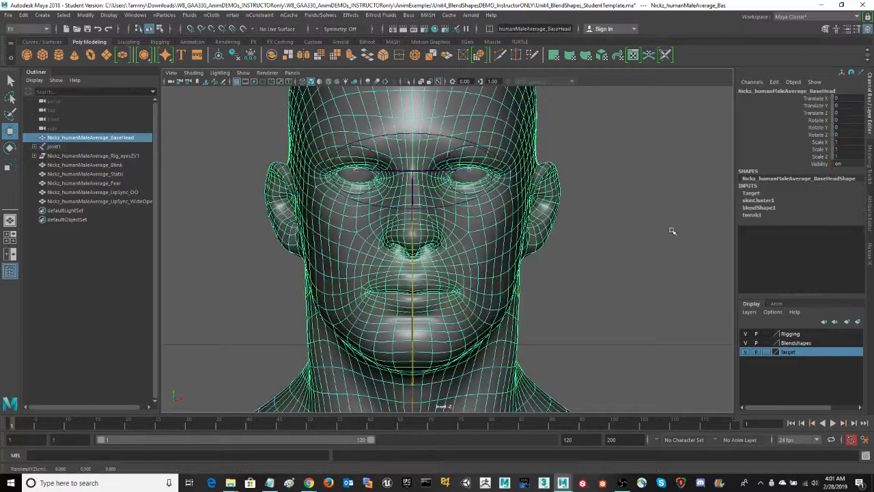
left_click(758, 208)
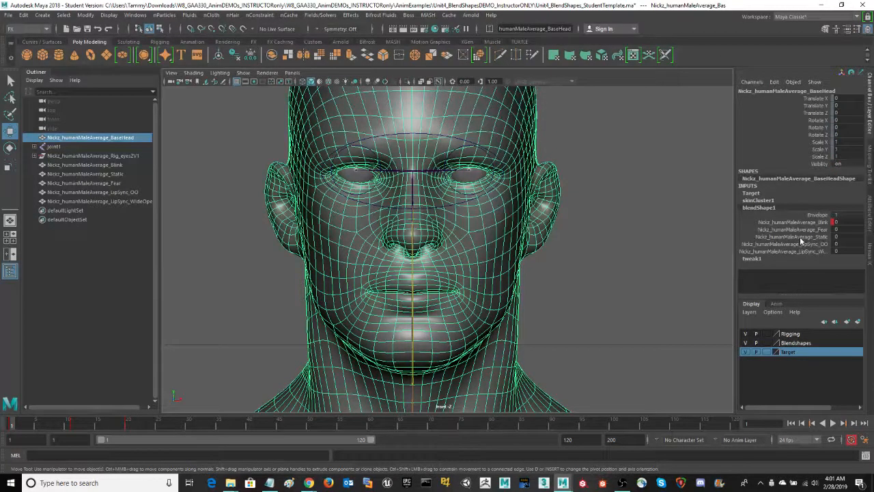
left_click(799, 230)
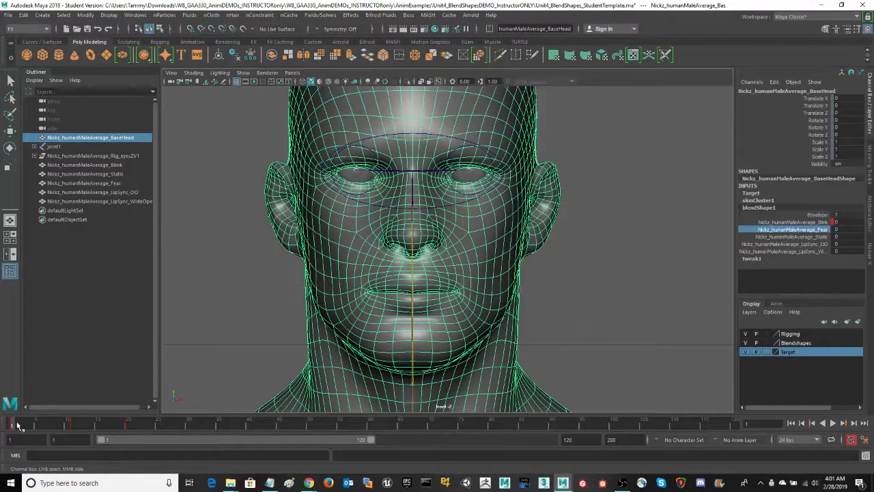
right_click(811, 231)
left_click(803, 20)
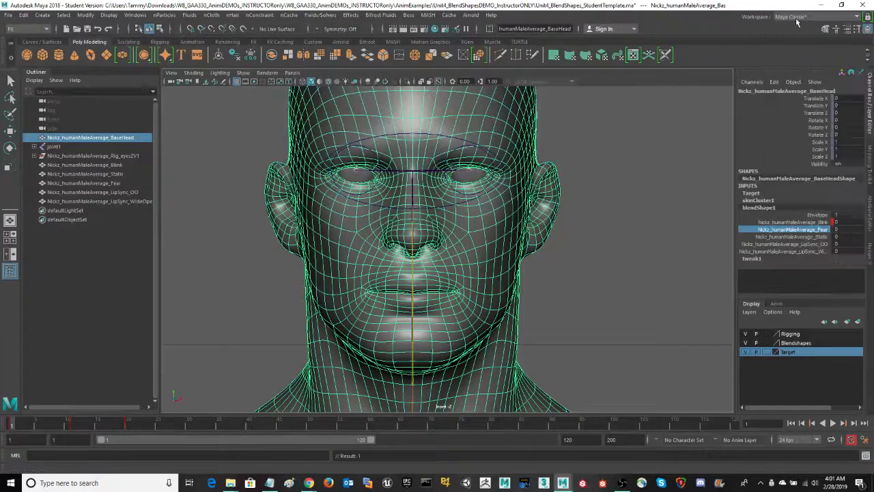
- At frame 14, key the base head's Fear weight at 1, then play back the animation and return to frame 1
left_click_drag(17, 430, 92, 429)
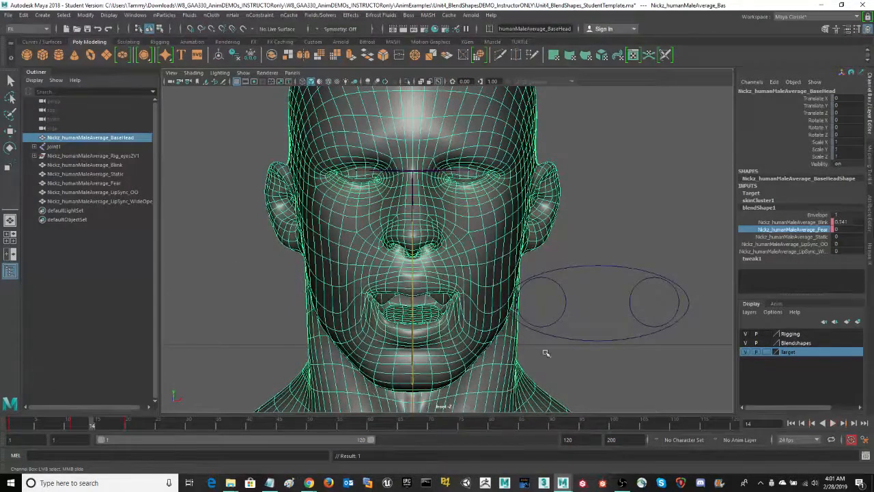
middle_click_drag(636, 208, 647, 210)
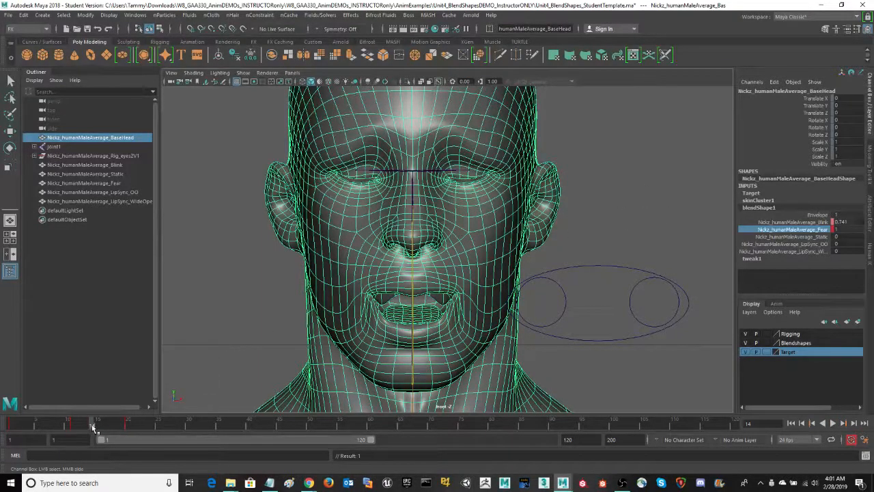
key("alt+v")
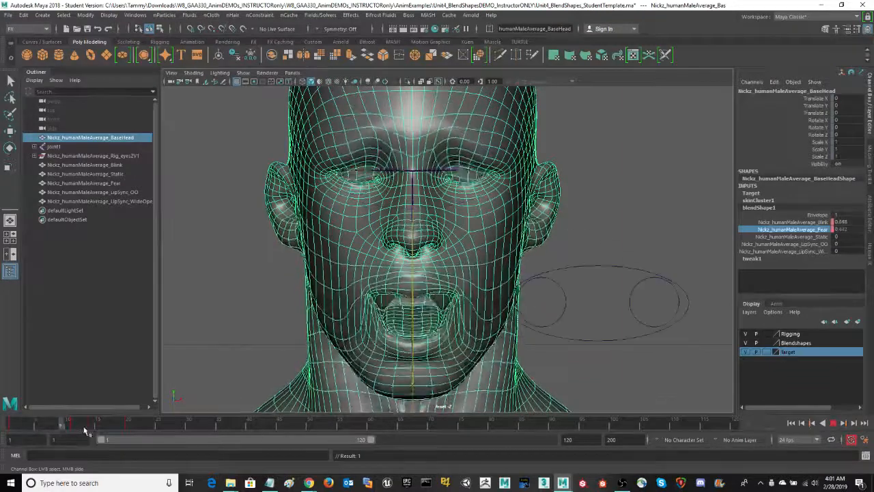
key("alt+v")
left_click(238, 297)
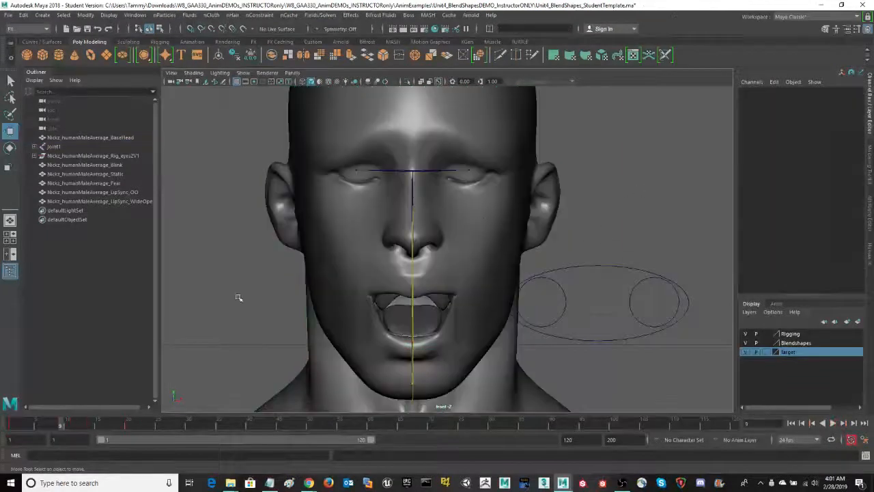
left_click_drag(58, 425, 11, 434)
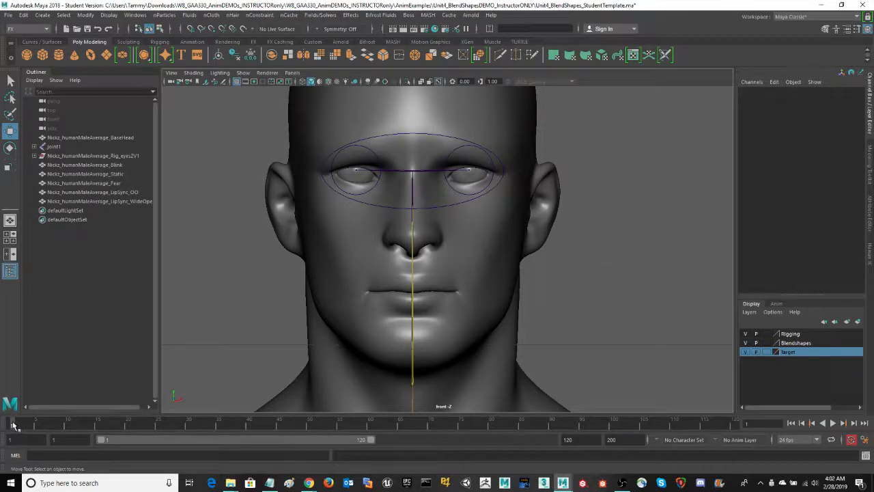
- Play back and scrub the facial animation with nothing selected, then return to frame 1
mouse_move(13, 425)
left_mouse_down()
mouse_move(181, 453)
mouse_move(12, 452)
left_mouse_up()
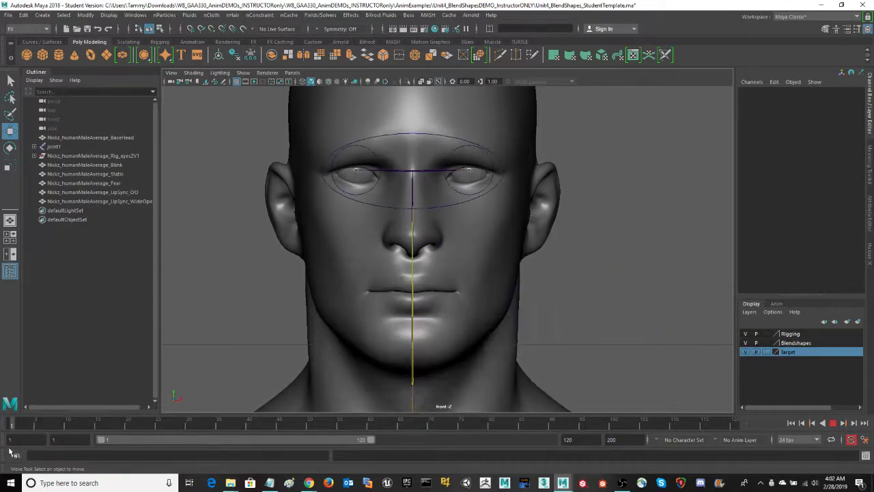
left_click(10, 429)
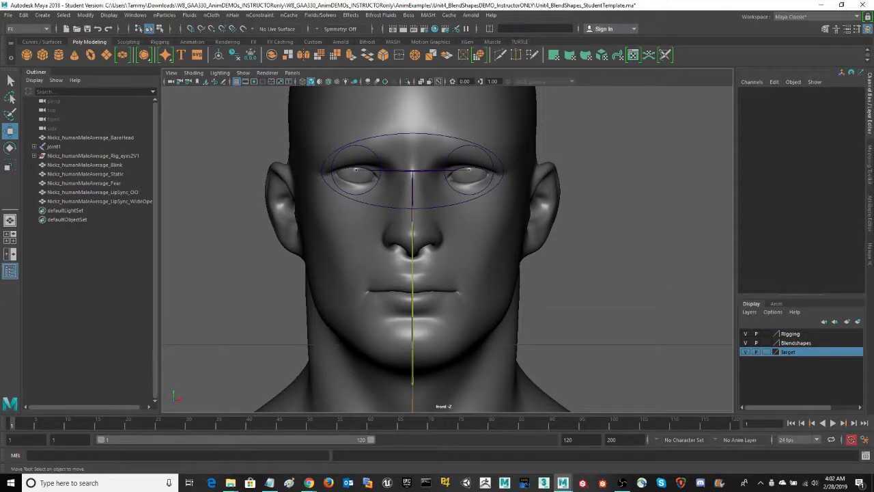
left_click_drag(13, 426, 177, 443)
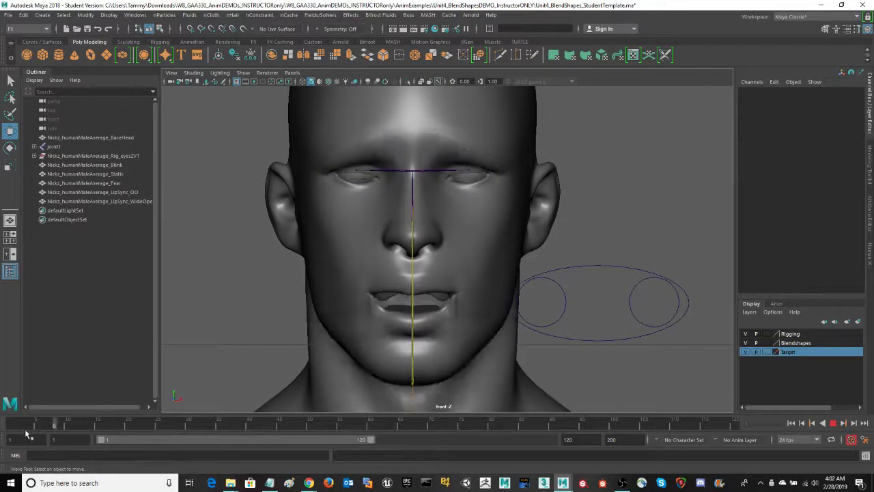
left_click_drag(26, 431, 13, 429)
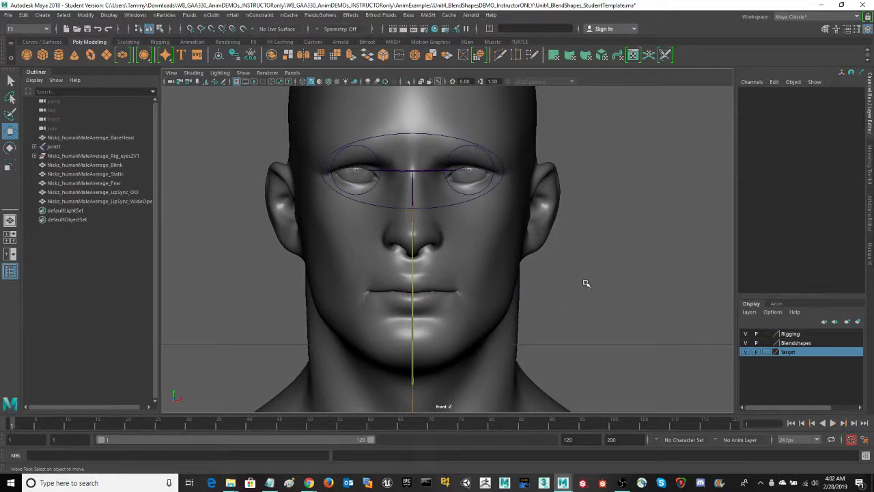
- View all six heads from the front, then select the eye control nurbsCircle1 and inspect it up close
scroll(552, 284, "down", 4)
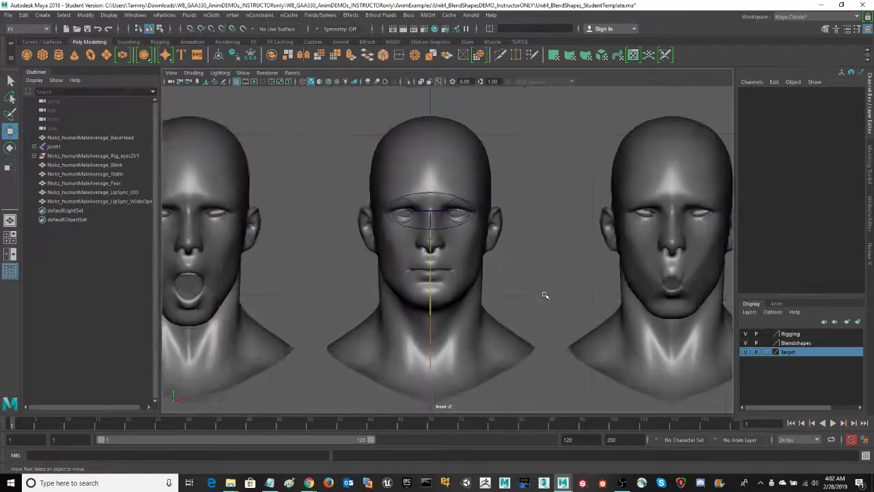
scroll(539, 303, "down", 4)
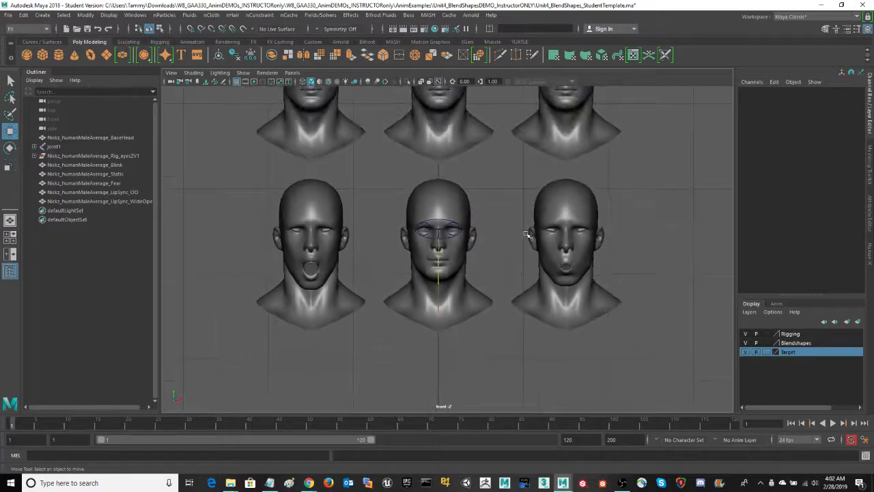
middle_click_drag(666, 202, 671, 277, "alt")
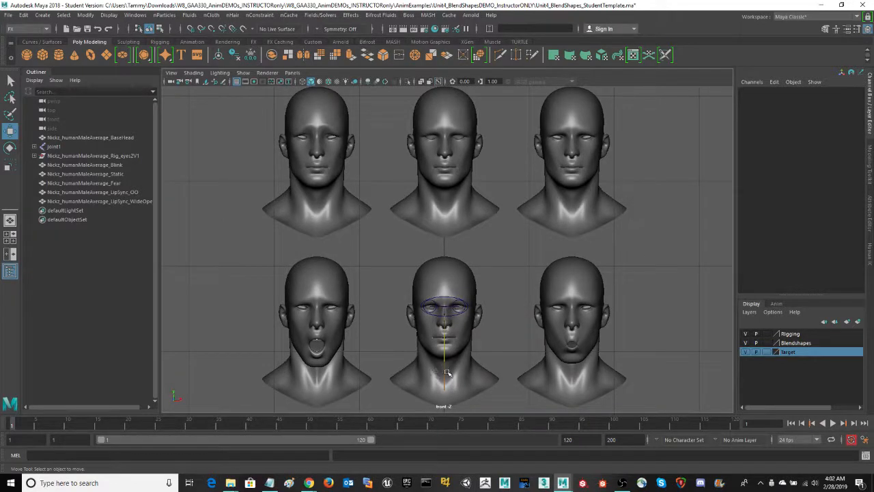
left_click(446, 301)
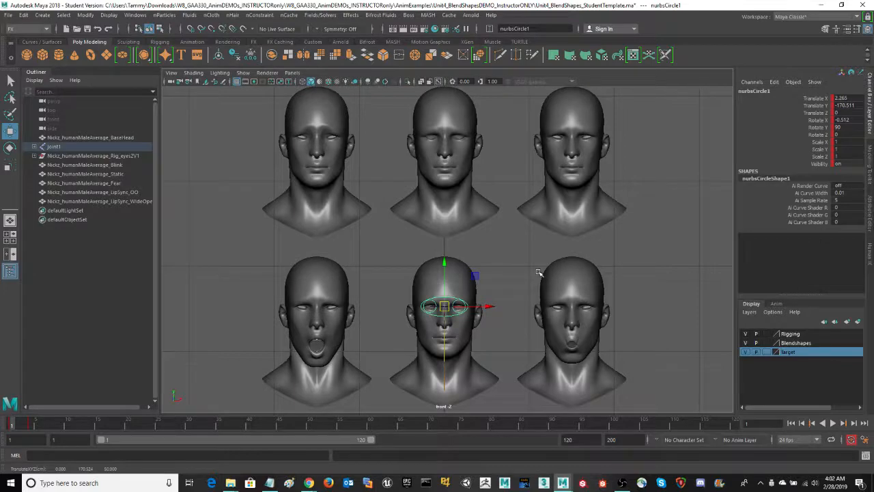
scroll(471, 321, "up", 3)
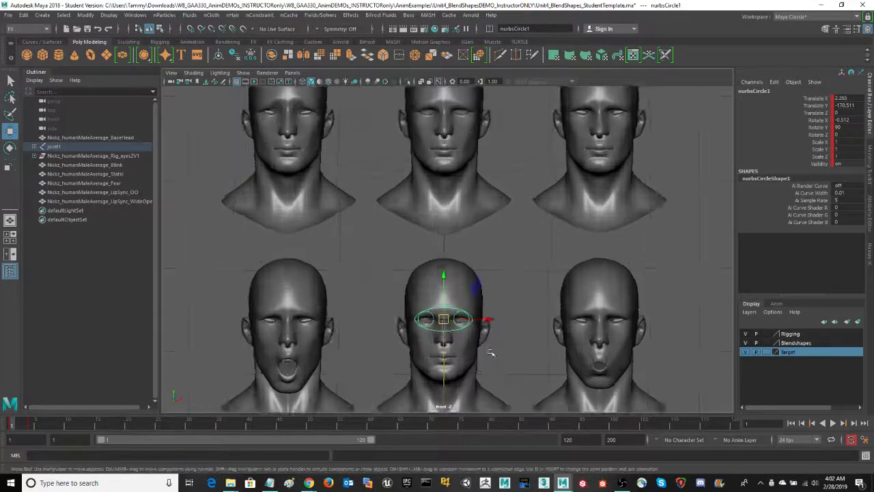
key("f")
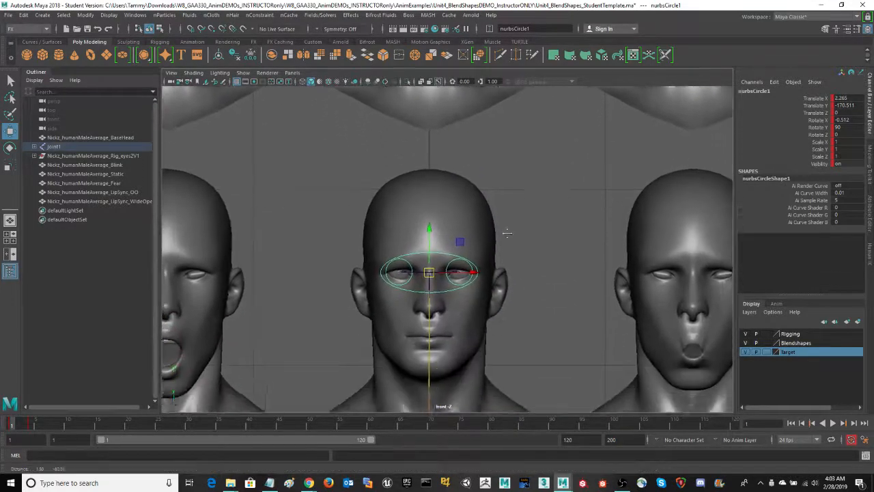
scroll(615, 267, "up", 2)
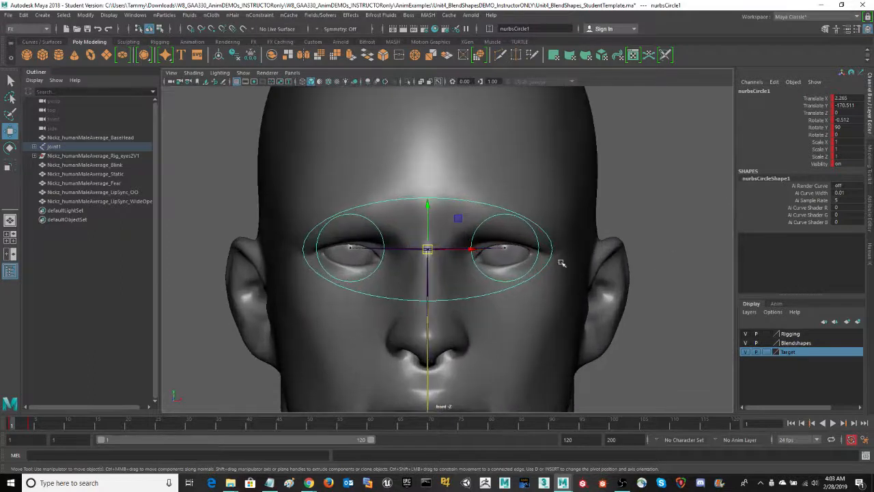
- Inspect the base head's eyeball polySurface2, then bring all six heads into view and select the Static head
left_click(510, 258)
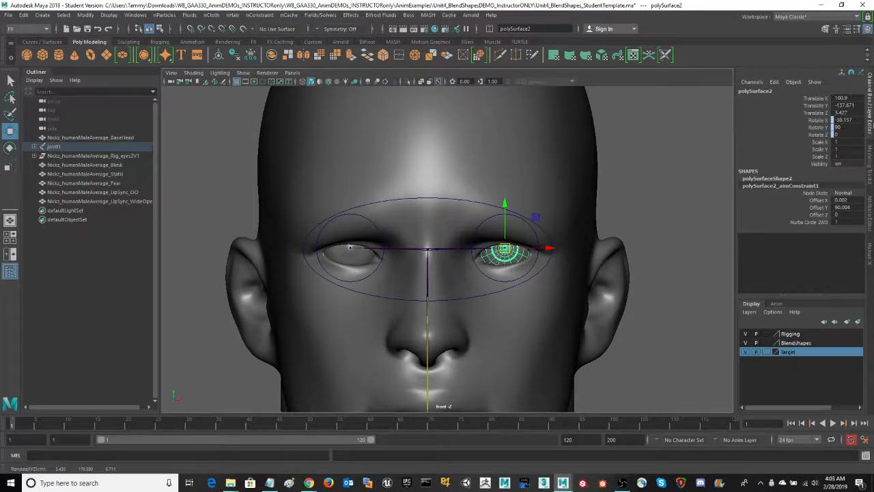
scroll(613, 250, "down", 5)
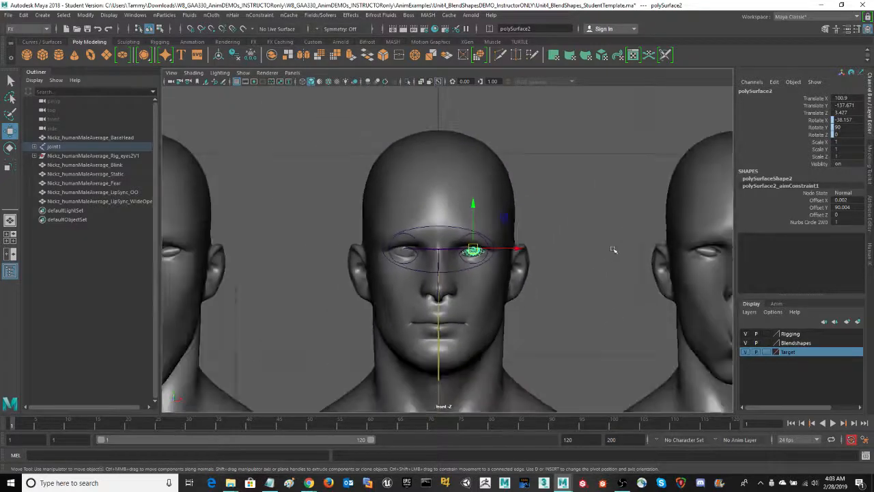
scroll(613, 249, "down", 3)
scroll(539, 273, "down", 2)
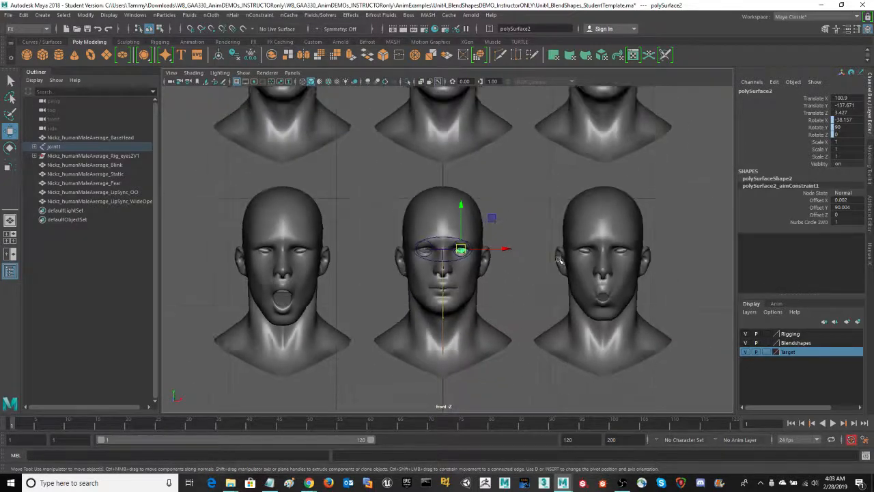
middle_click_drag(509, 222, 515, 279, "alt")
scroll(513, 268, "down", 1)
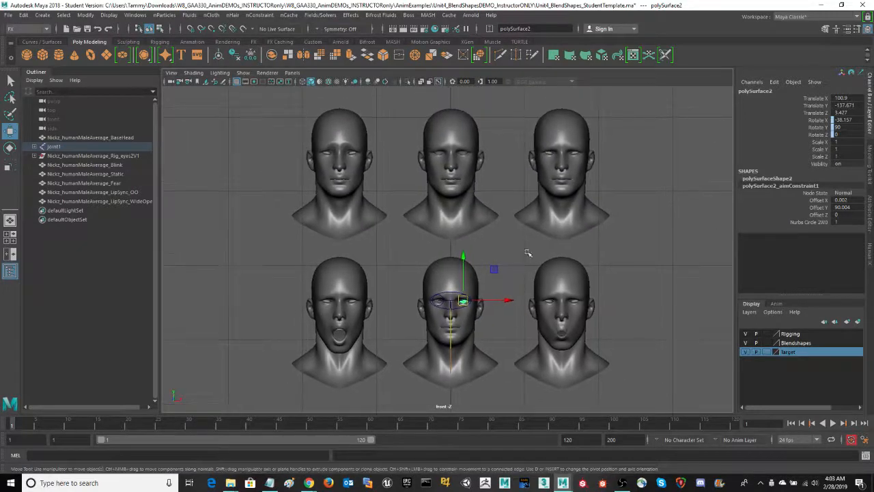
left_click(581, 229)
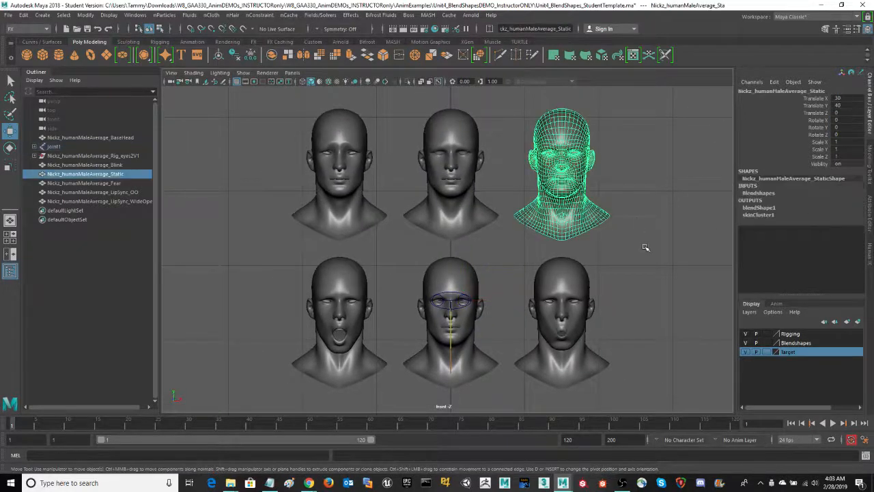